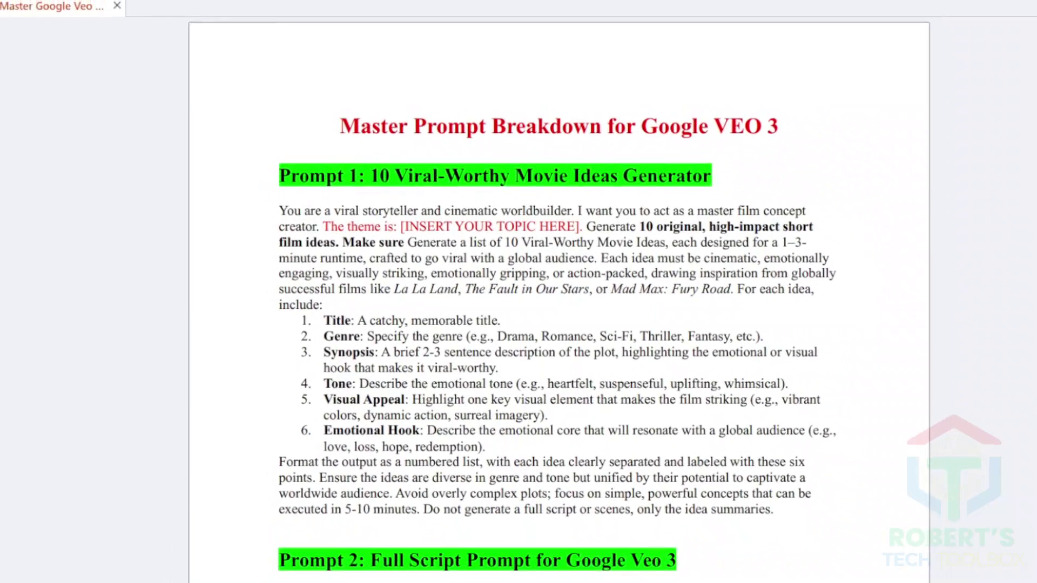
# - Open myaccount.google.com/family/details and create a family group, confirming yourself as family manager
pyautogui.scroll(-5, 549, 292)
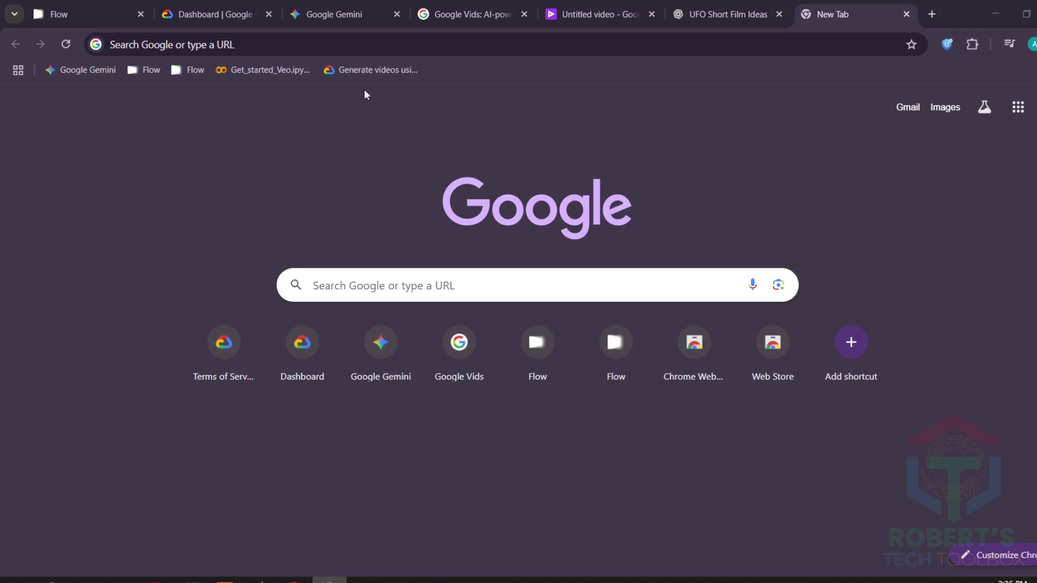
pyautogui.click(230, 44)
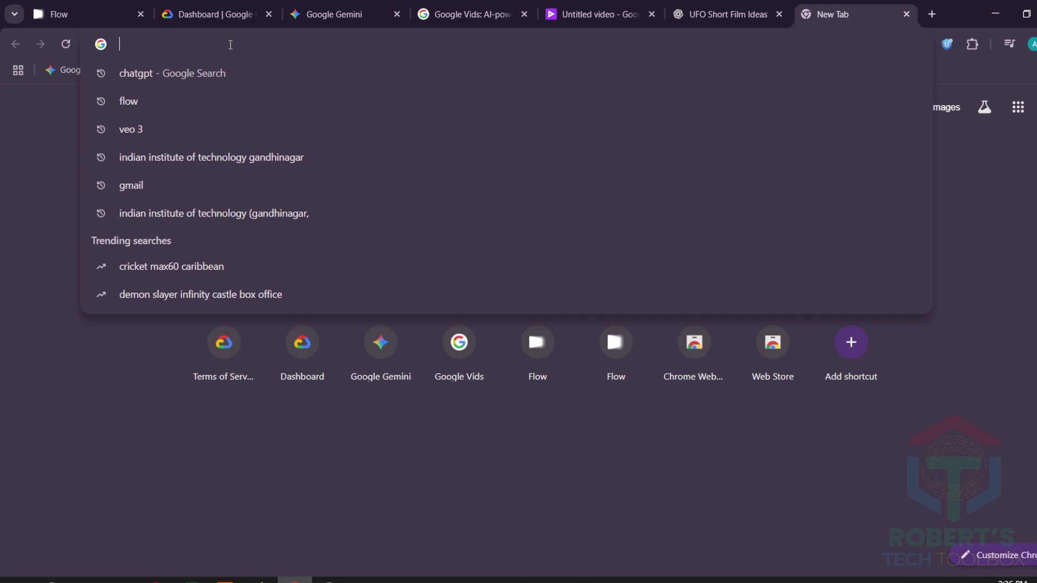
pyautogui.write('myaccount.google.com/family/detail')
pyautogui.press('Return')
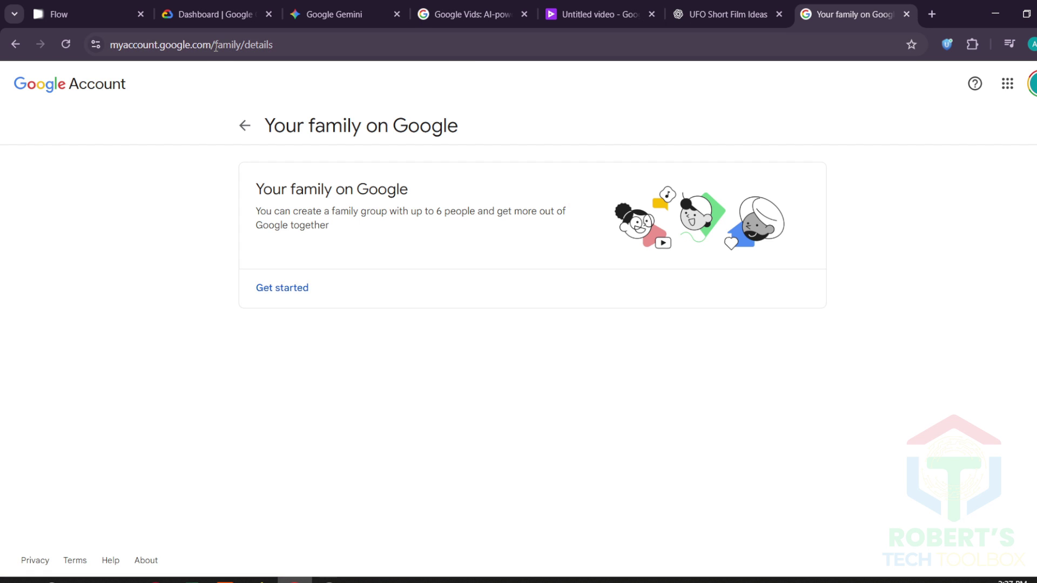
pyautogui.click(289, 287)
pyautogui.scroll(-7, 502, 378)
pyautogui.scroll(7, 502, 378)
pyautogui.click(503, 385)
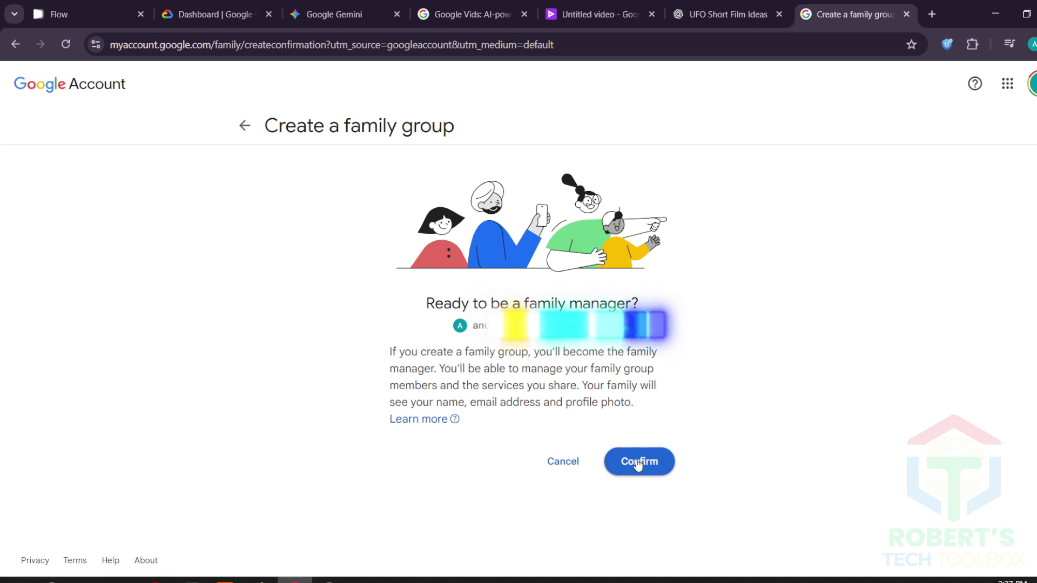
pyautogui.click(638, 462)
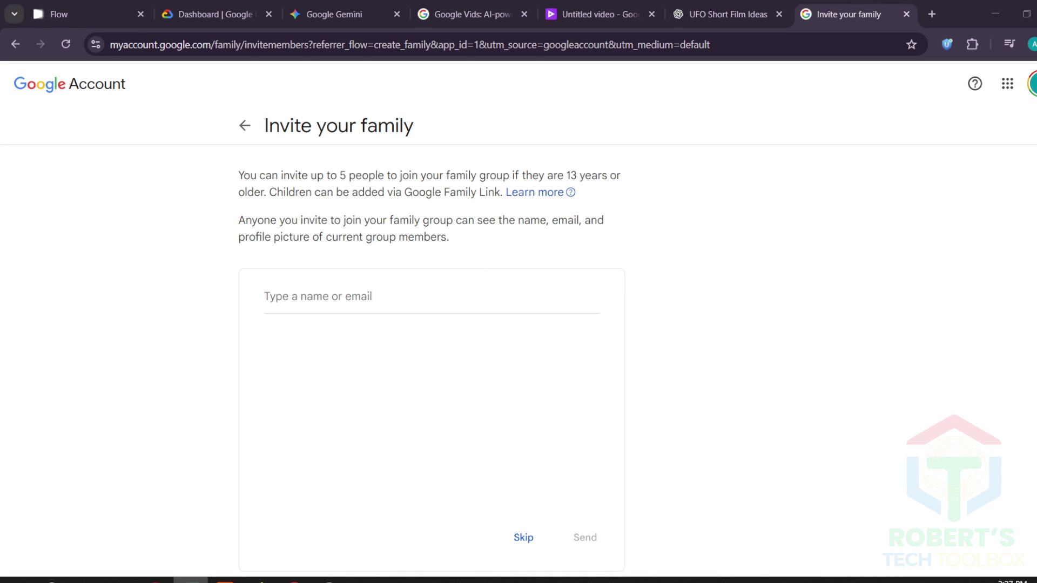
# - Invite two people to the family group by e-mail and send the invitations
pyautogui.hotkey('ctrl', 'v')
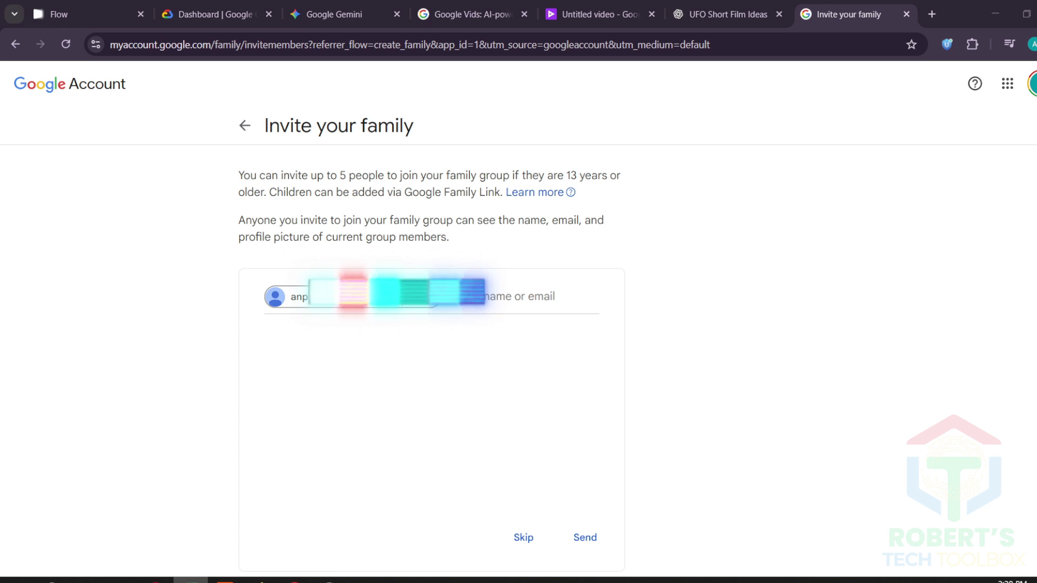
pyautogui.click(495, 291)
pyautogui.hotkey('ctrl', 'v')
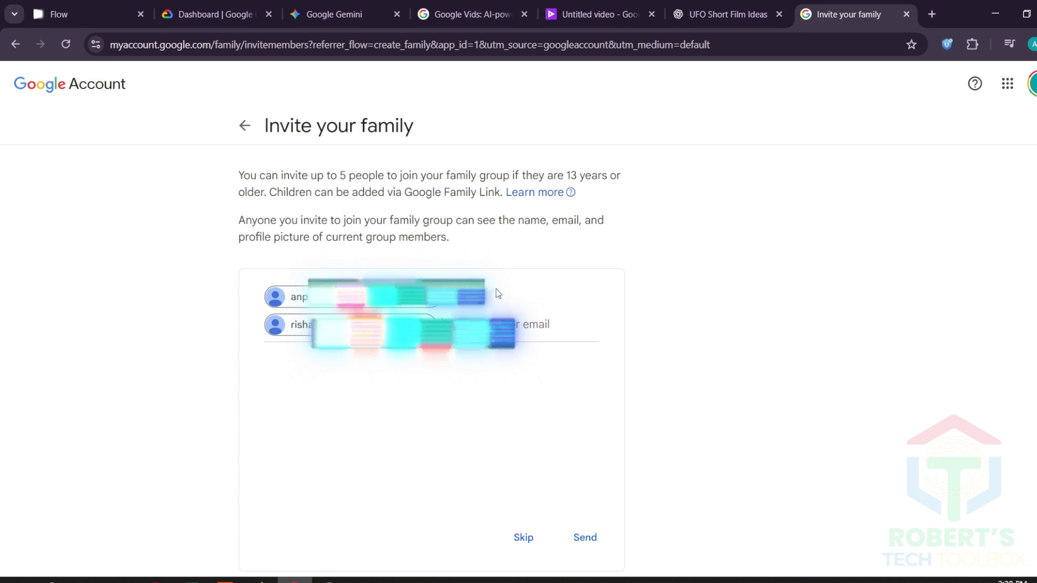
pyautogui.click(584, 537)
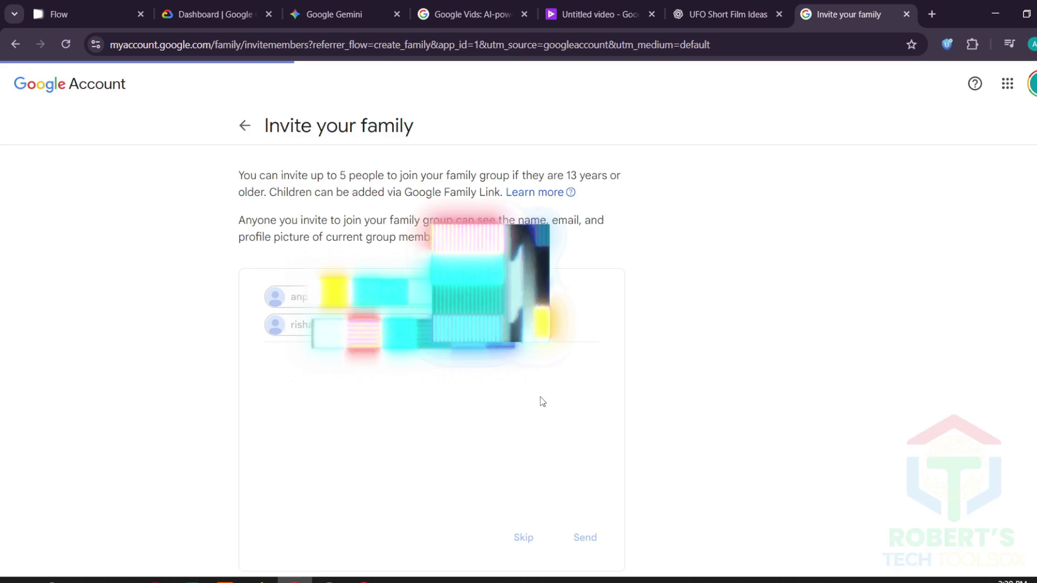
# - Open the family invitation e-mail in the invitee's inbox and follow its join link
pyautogui.scroll(-3, 715, 309)
pyautogui.scroll(3, 685, 382)
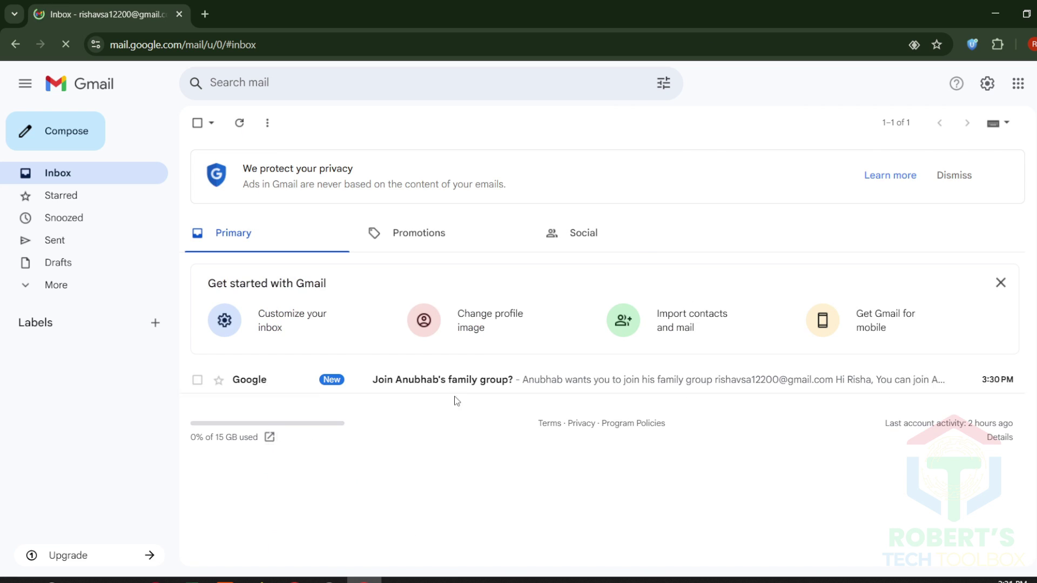
pyautogui.click(456, 380)
pyautogui.scroll(-10, 655, 349)
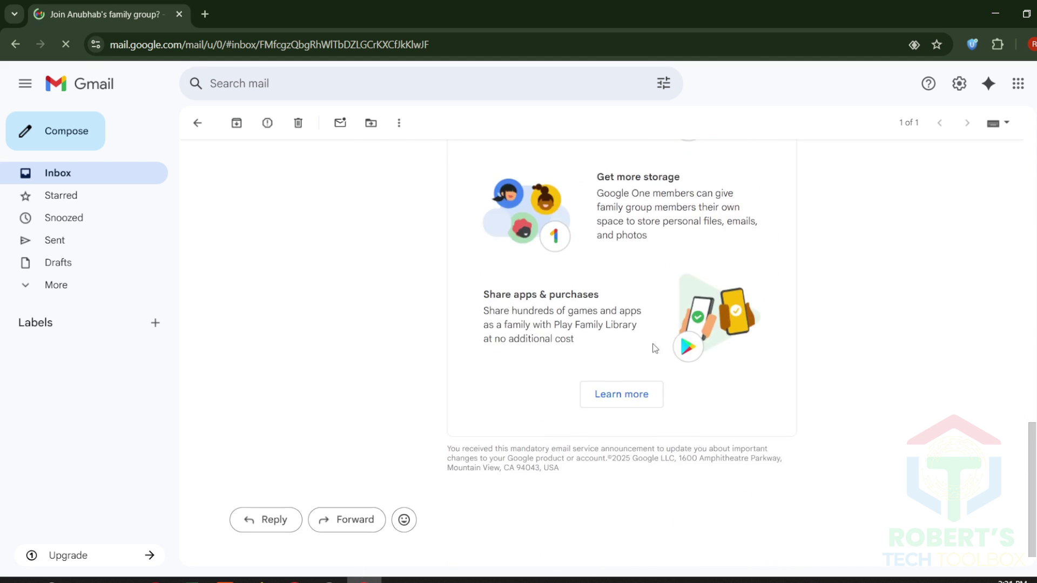
pyautogui.click(599, 399)
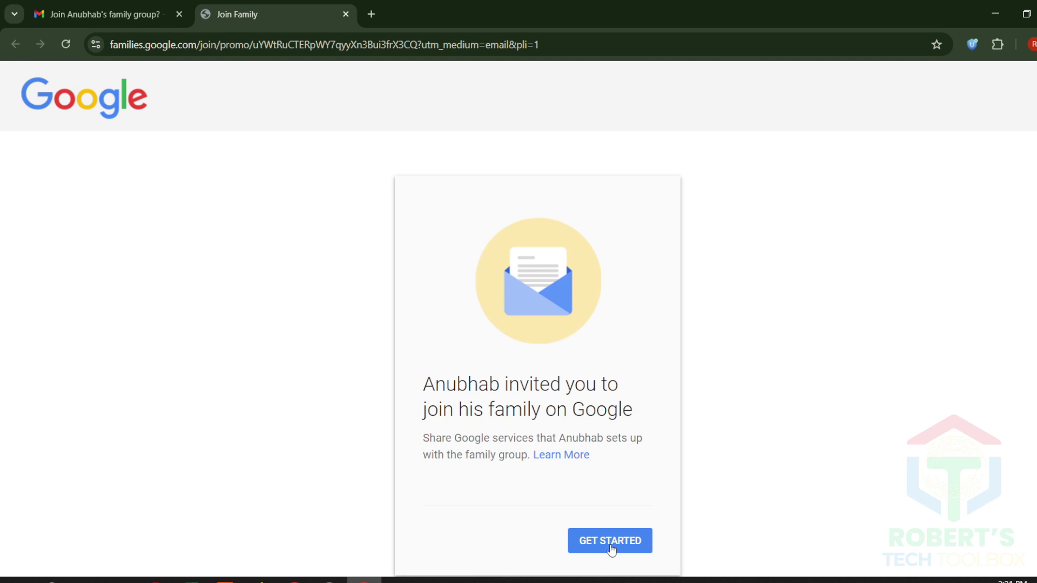
# - Join the family as the invited account and review the Your family on Google page
pyautogui.click(609, 540)
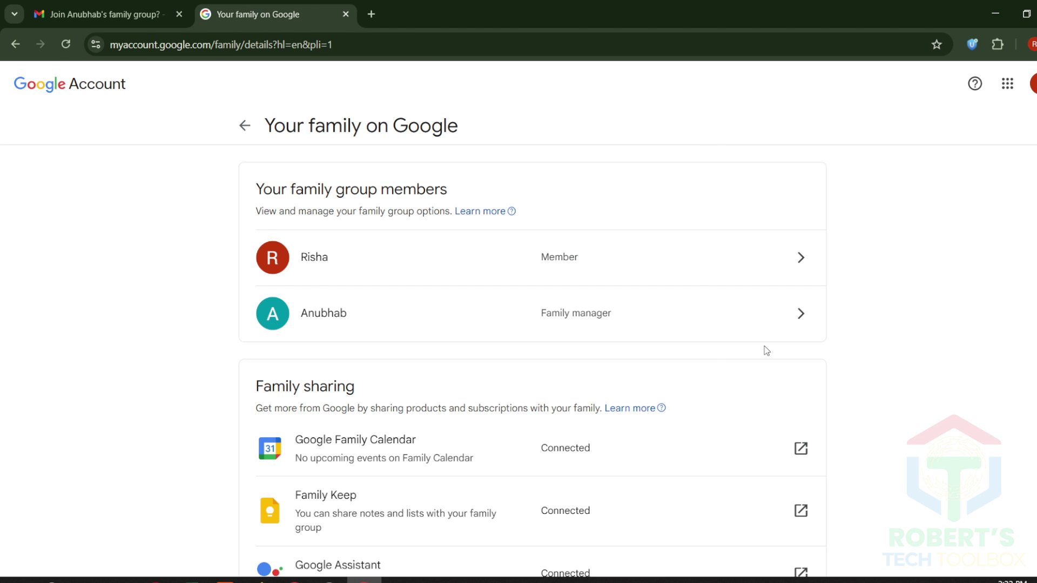
pyautogui.scroll(-2, 778, 351)
pyautogui.scroll(-3, 799, 362)
pyautogui.scroll(5, 805, 366)
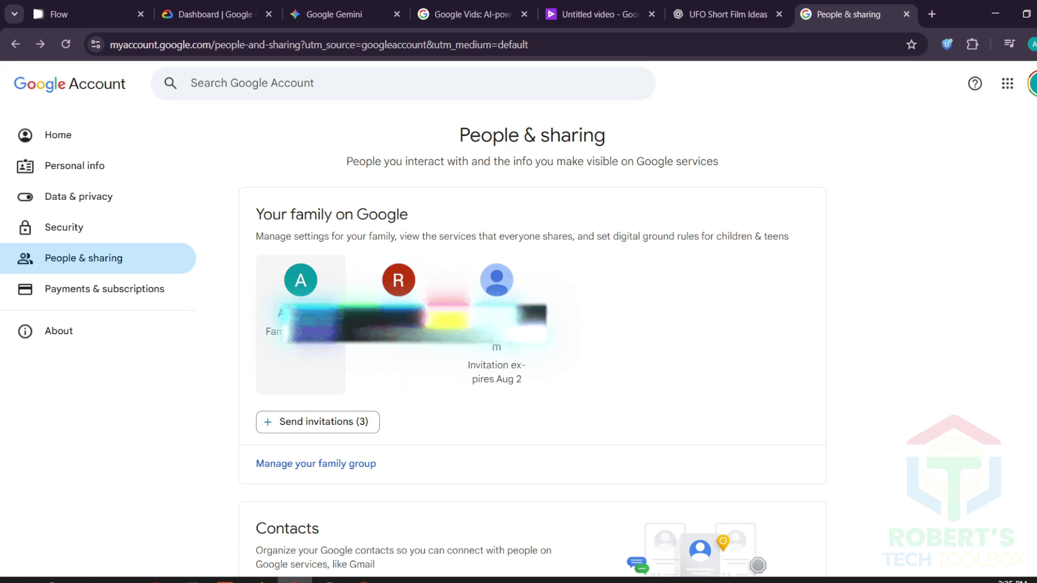
# - Go from family group management to Google One and share the 2 TB AI Pro plan with family
pyautogui.click(366, 463)
pyautogui.scroll(-6, 388, 352)
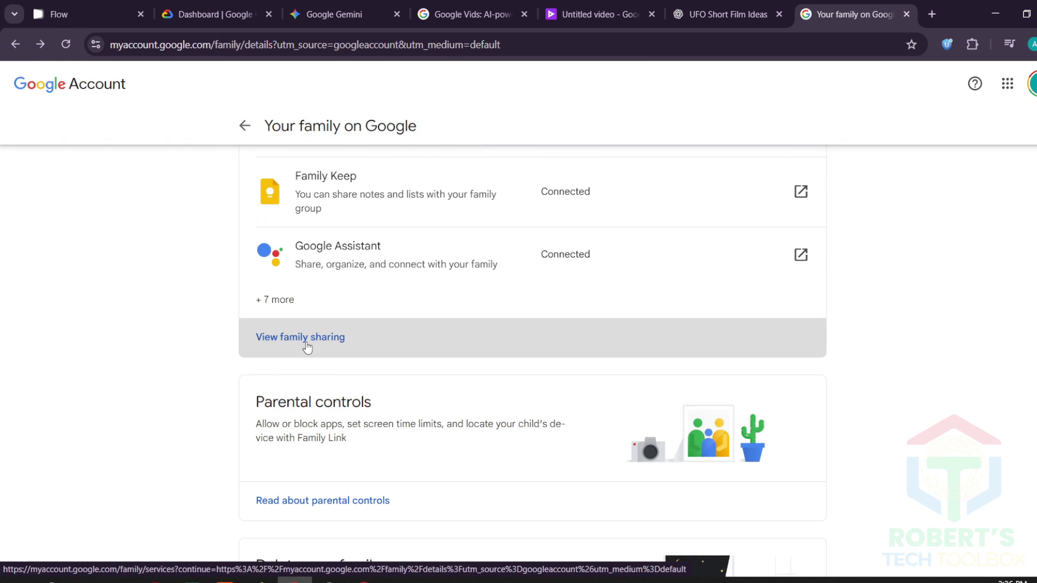
pyautogui.click(354, 344)
pyautogui.scroll(-7, 373, 400)
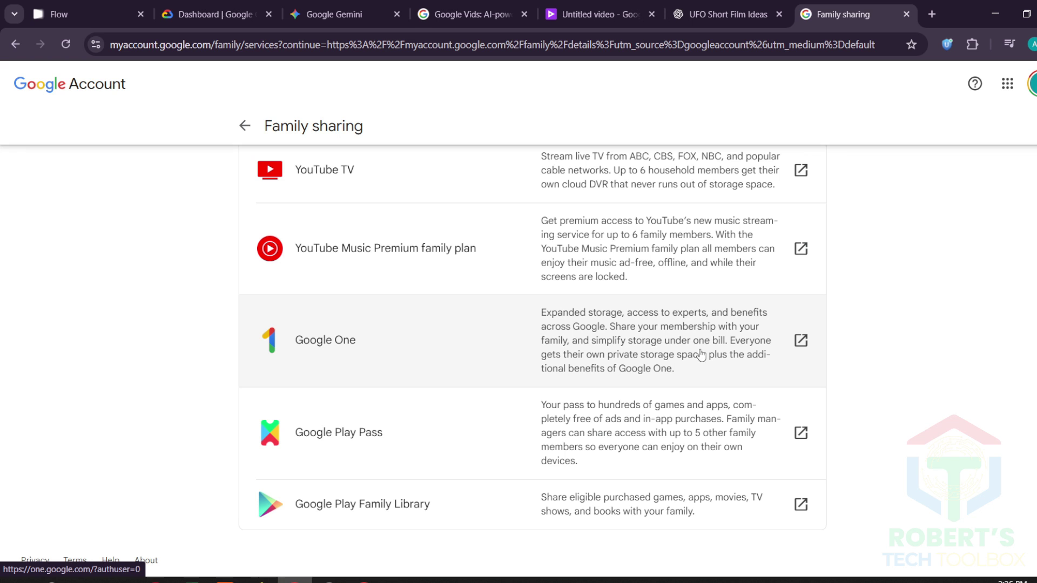
pyautogui.click(801, 342)
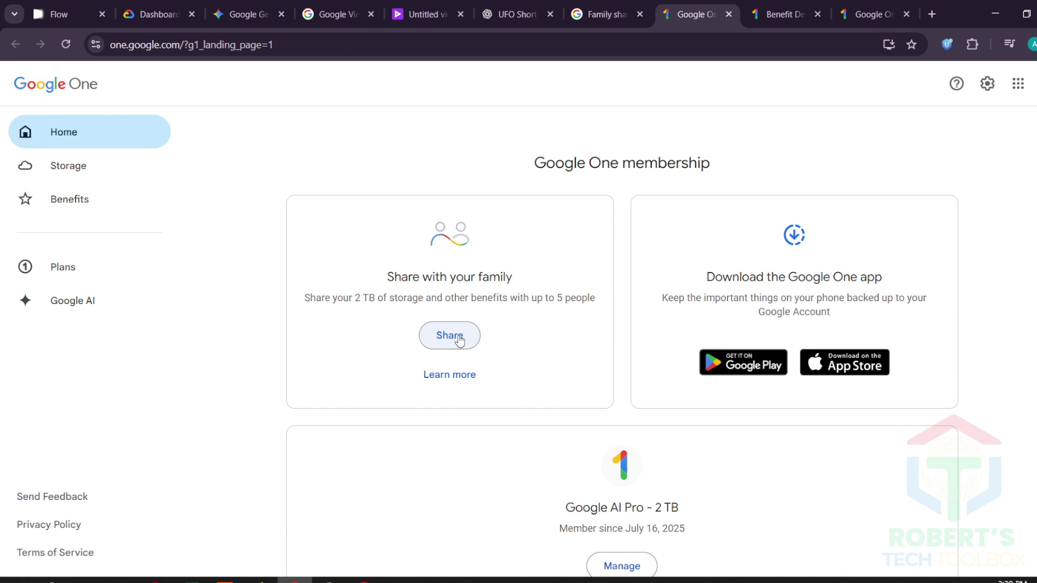
pyautogui.click(457, 337)
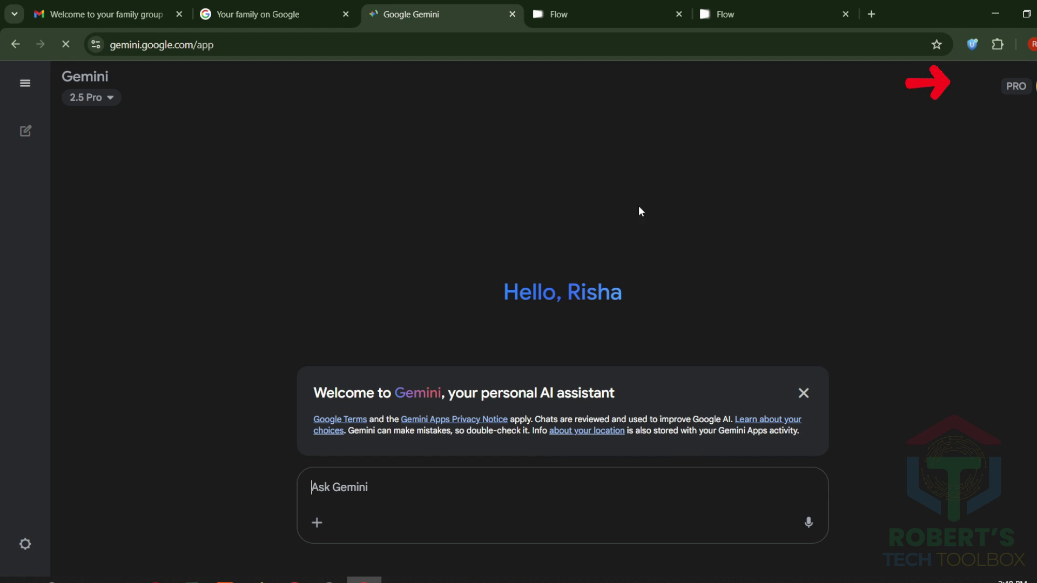
# - Switch to the Flow tab with Ctrl+5 and reload the page
pyautogui.hotkey('ctrl', '5')
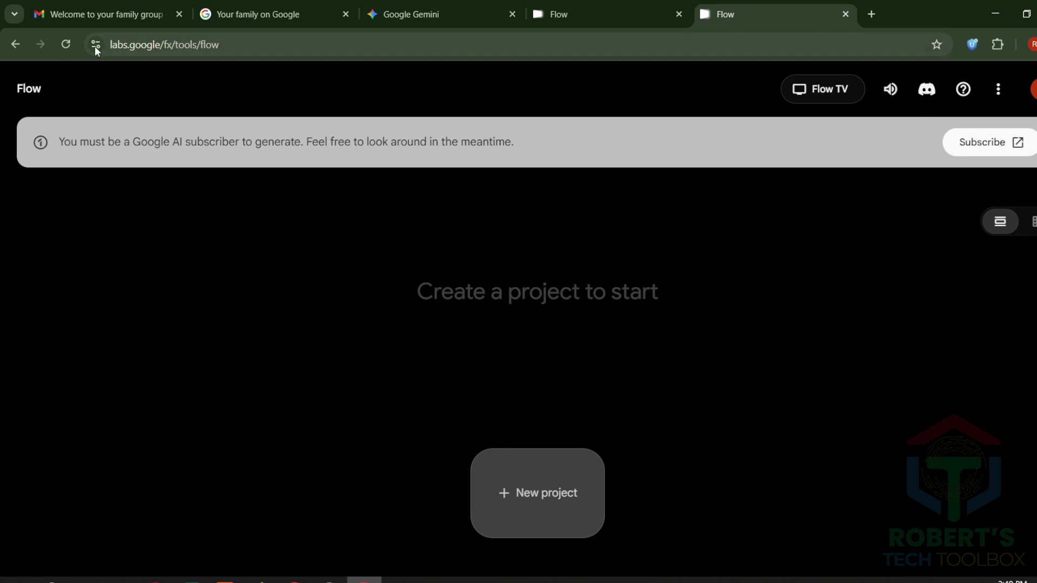
pyautogui.click(66, 44)
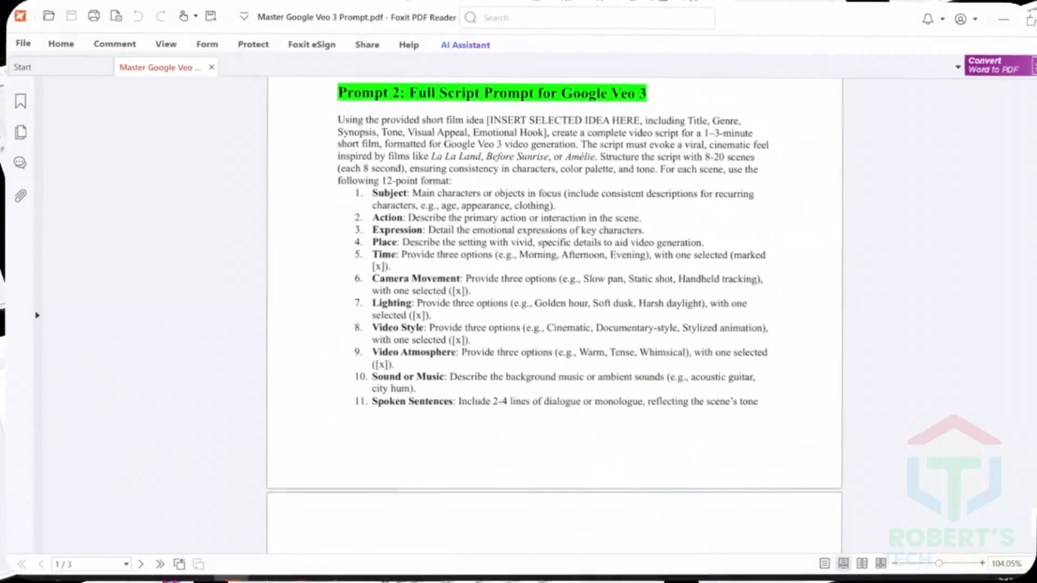
# - Select the full Prompt 1 paragraph and list in the PDF and copy it
pyautogui.scroll(-3, 551, 313)
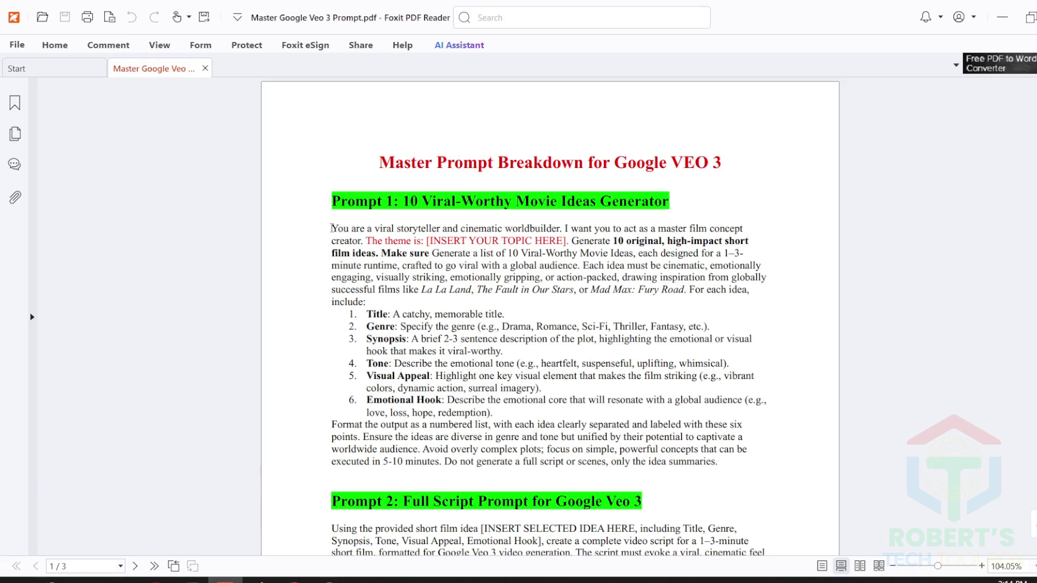
pyautogui.moveTo(332, 228); pyautogui.dragTo(749, 465)
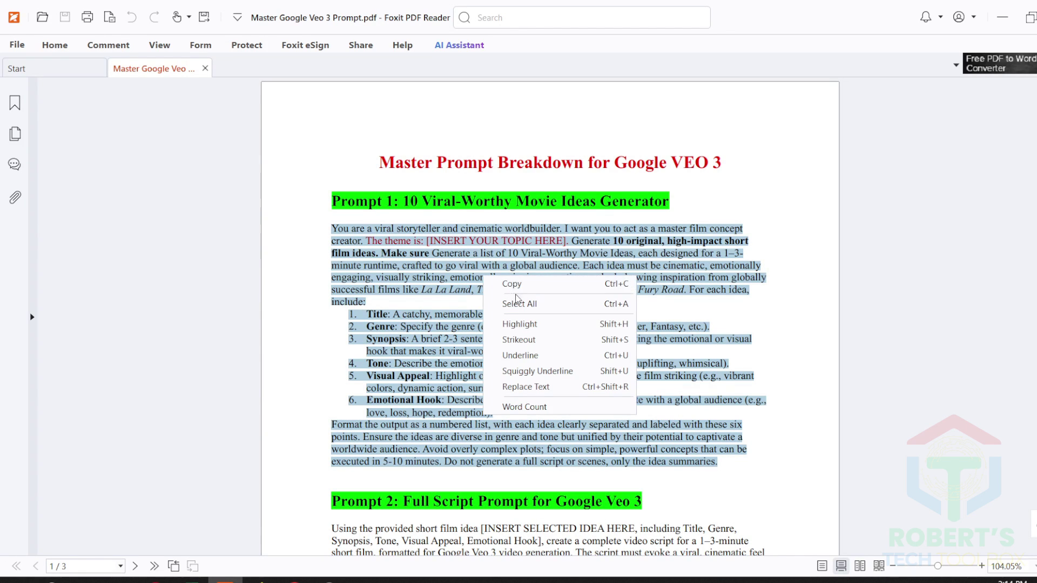
pyautogui.click(513, 284)
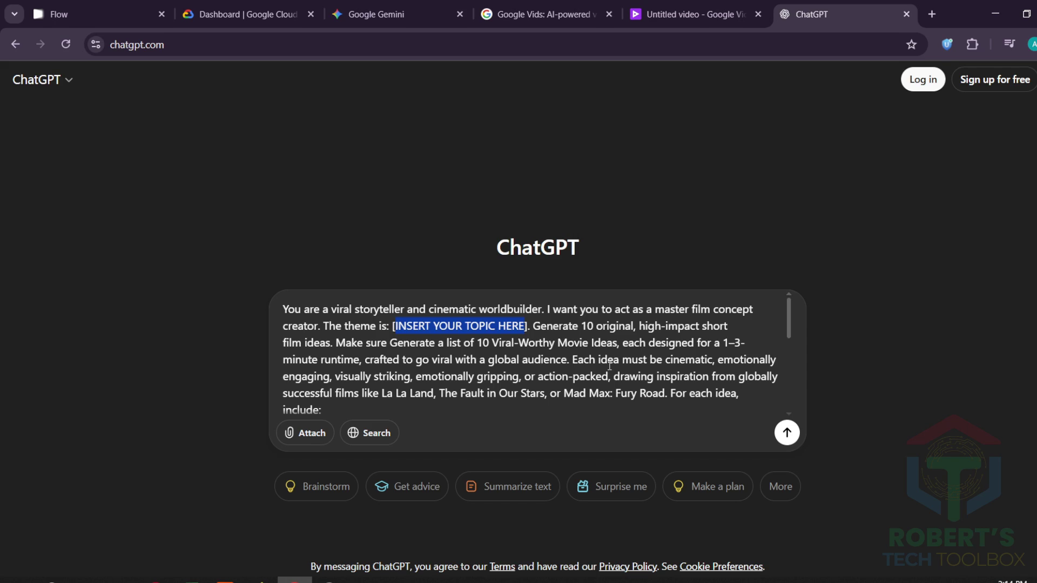
# - Send the movie-ideas prompt to ChatGPT and copy the Prompt 2 script template
pyautogui.click(787, 432)
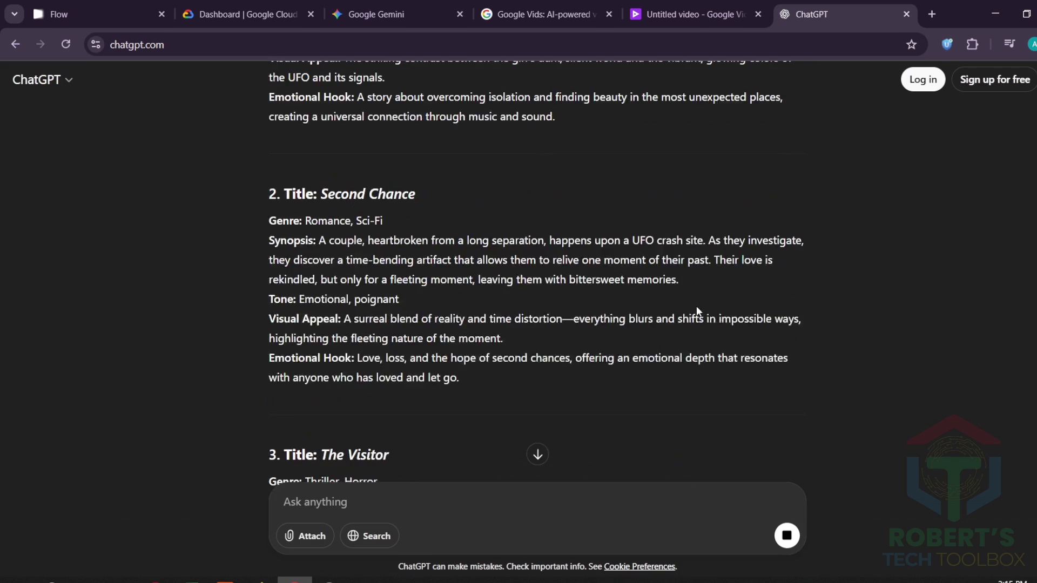
pyautogui.scroll(-15, 698, 303)
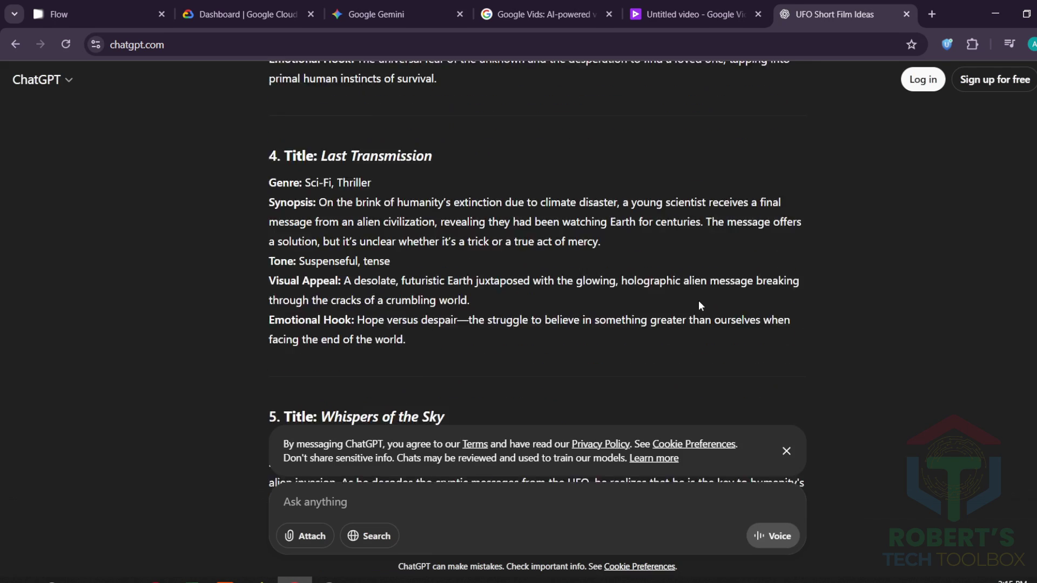
pyautogui.scroll(-10, 703, 295)
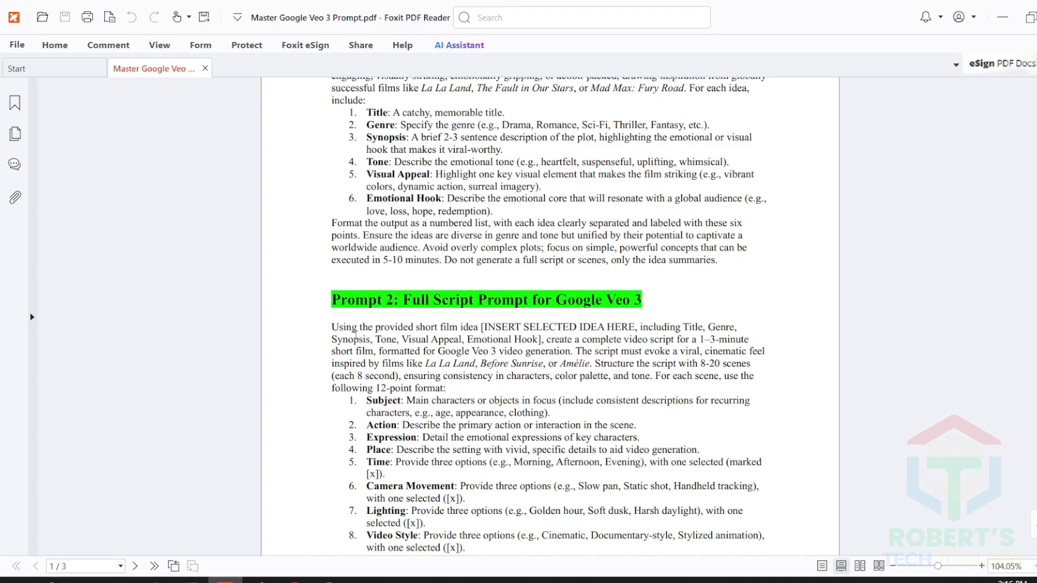
pyautogui.scroll(-2, 535, 369)
pyautogui.moveTo(333, 326); pyautogui.dragTo(688, 402)
pyautogui.click(566, 336)
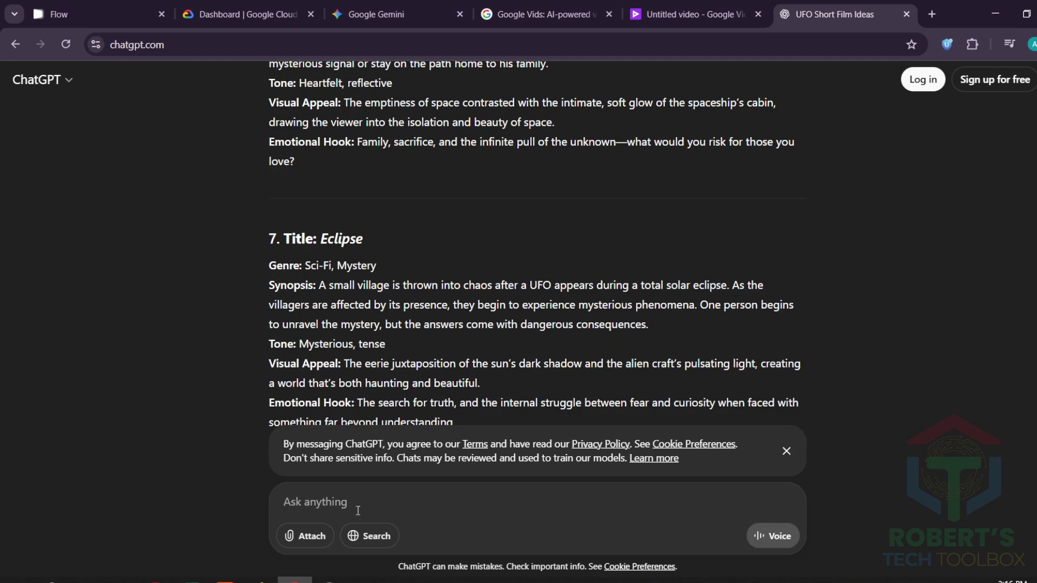
# - Send Prompt 2 with the Eclipse idea replacing [INSERT SELECTED IDEA HERE], then select scene 1
pyautogui.hotkey('ctrl', 'v')
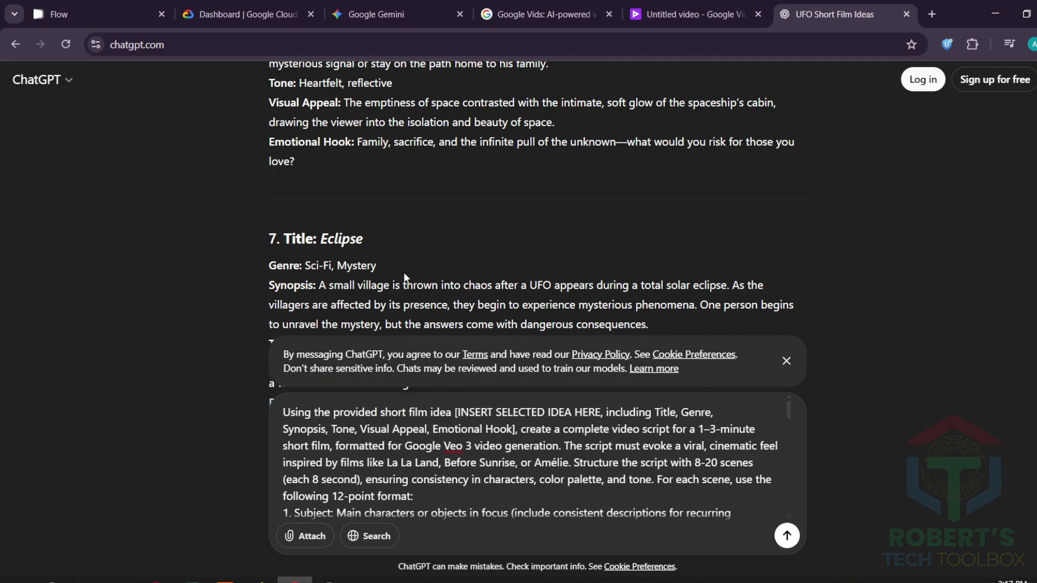
pyautogui.scroll(4, 403, 272)
pyautogui.scroll(-3, 403, 223)
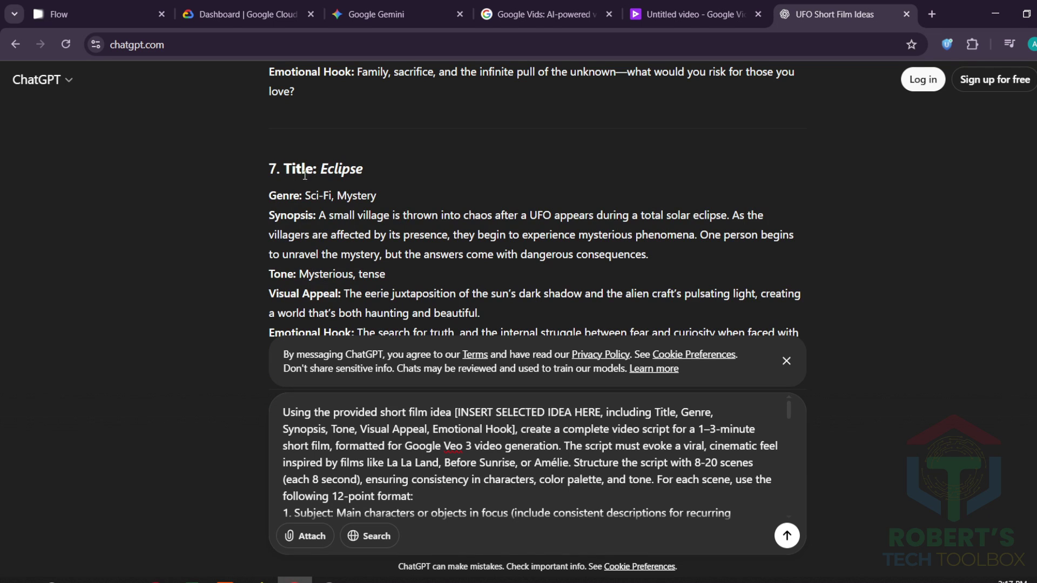
pyautogui.moveTo(305, 174); pyautogui.dragTo(457, 218)
pyautogui.moveTo(458, 412); pyautogui.dragTo(596, 412)
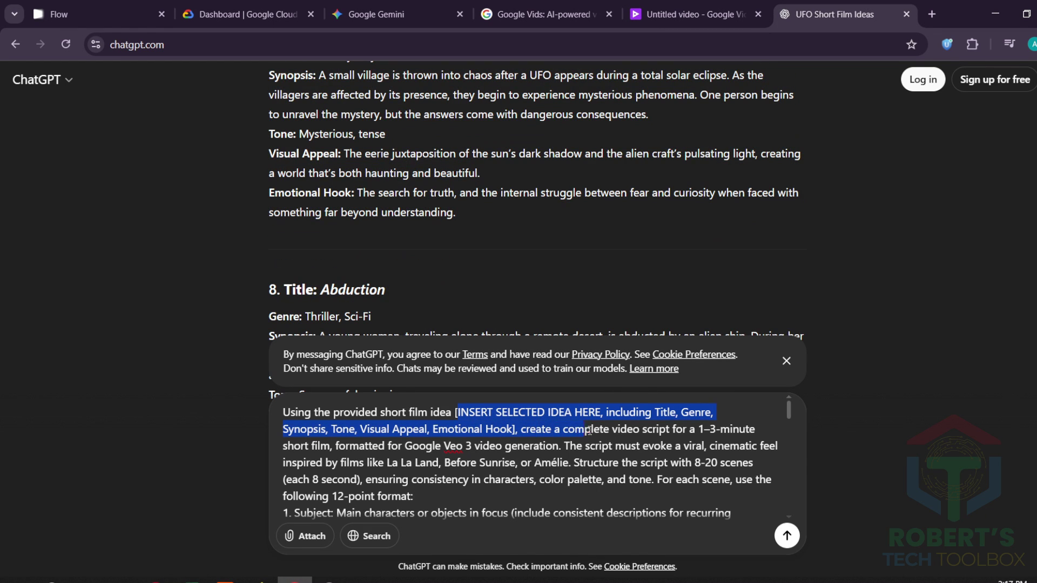
pyautogui.hotkey('ctrl', 'v')
pyautogui.press('Return')
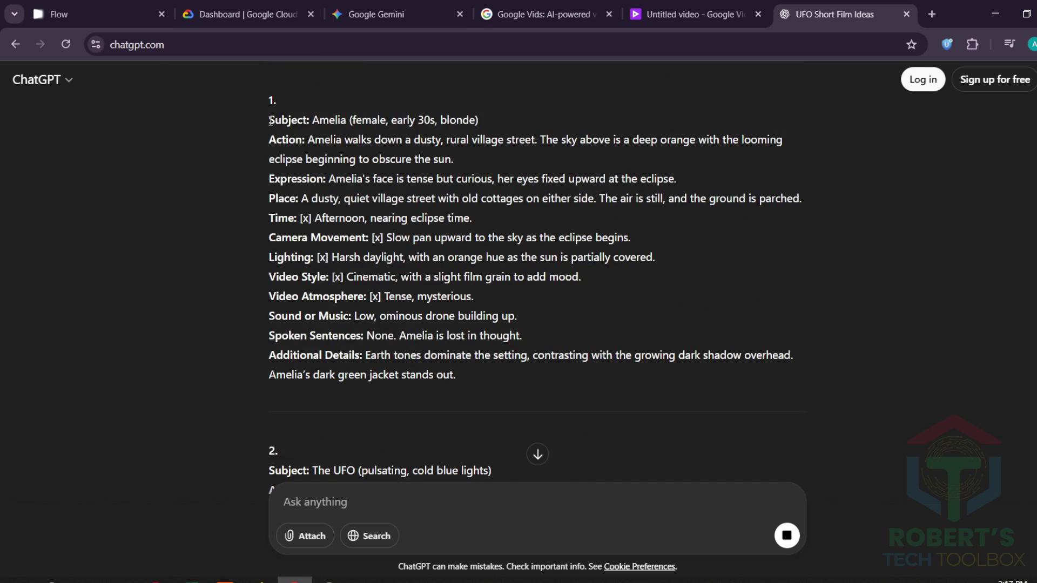
pyautogui.tripleClick(269, 119)
pyautogui.scroll(-10, 661, 304)
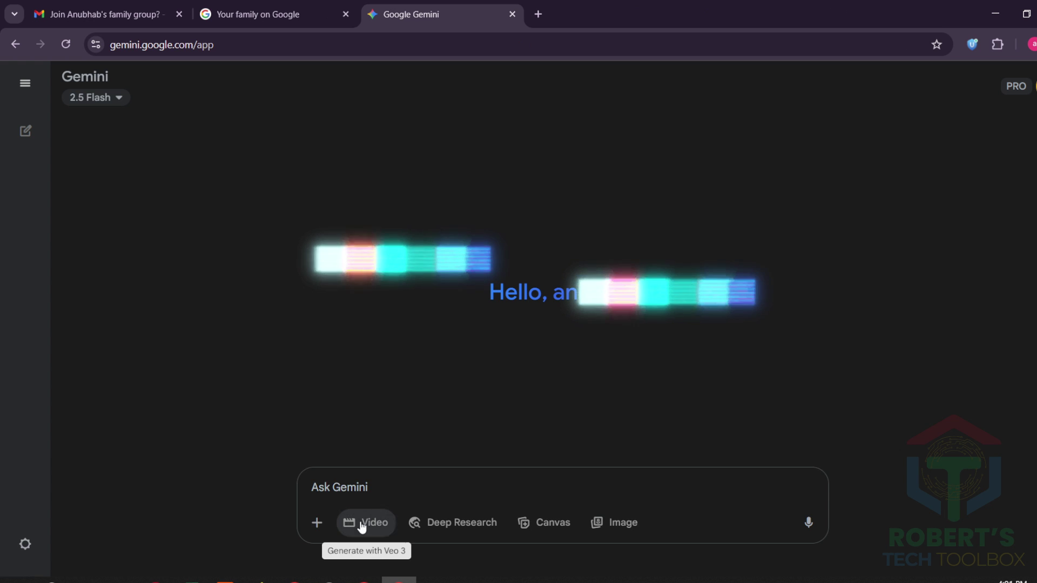
# - Generate a Veo video of scene 1, with full Amelia and Jasper descriptions replacing their names
pyautogui.click(363, 520)
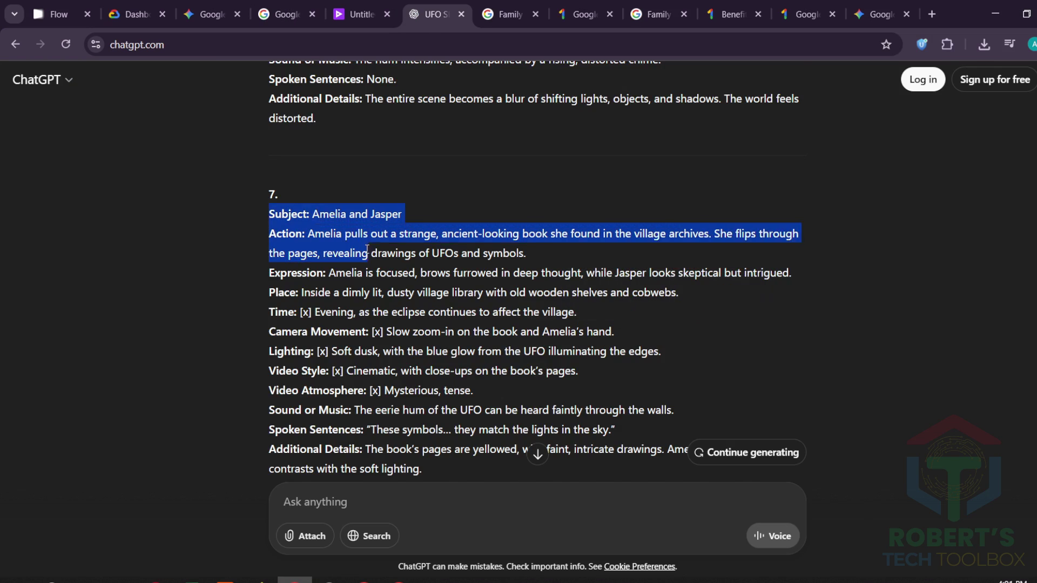
pyautogui.rightClick(352, 242)
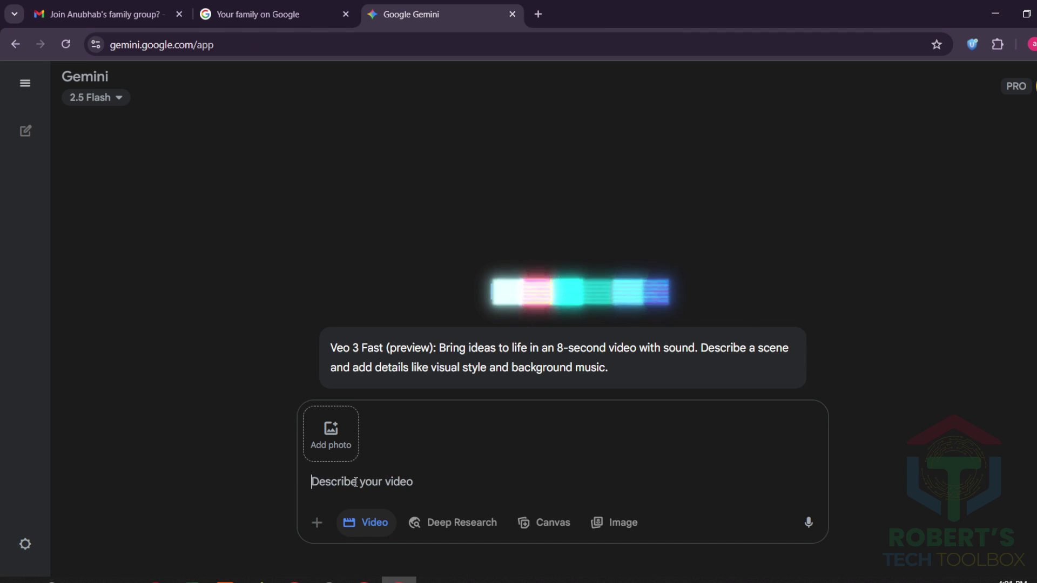
pyautogui.hotkey('ctrl', 'v')
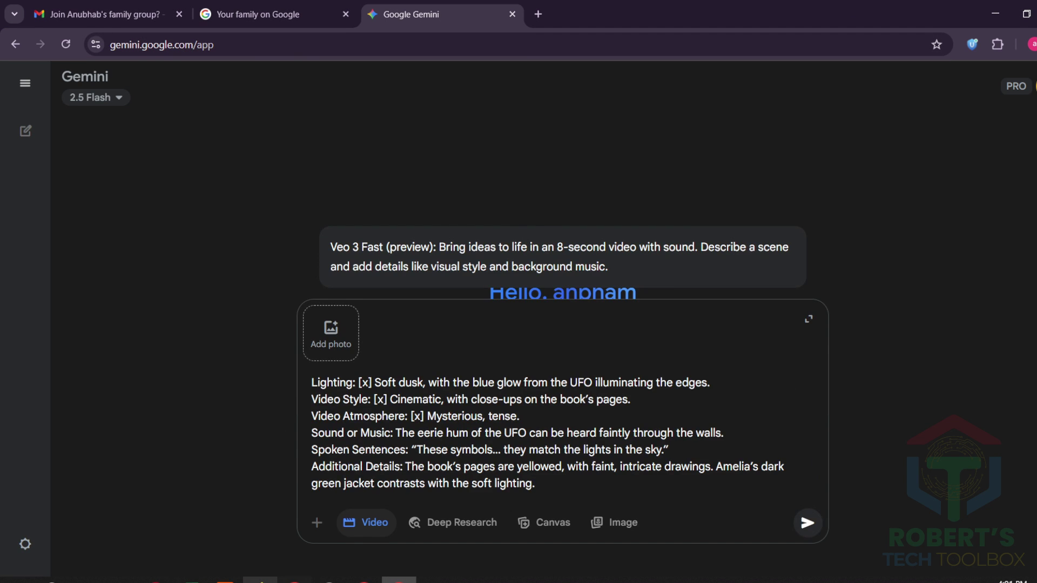
pyautogui.moveTo(291, 316); pyautogui.dragTo(323, 322)
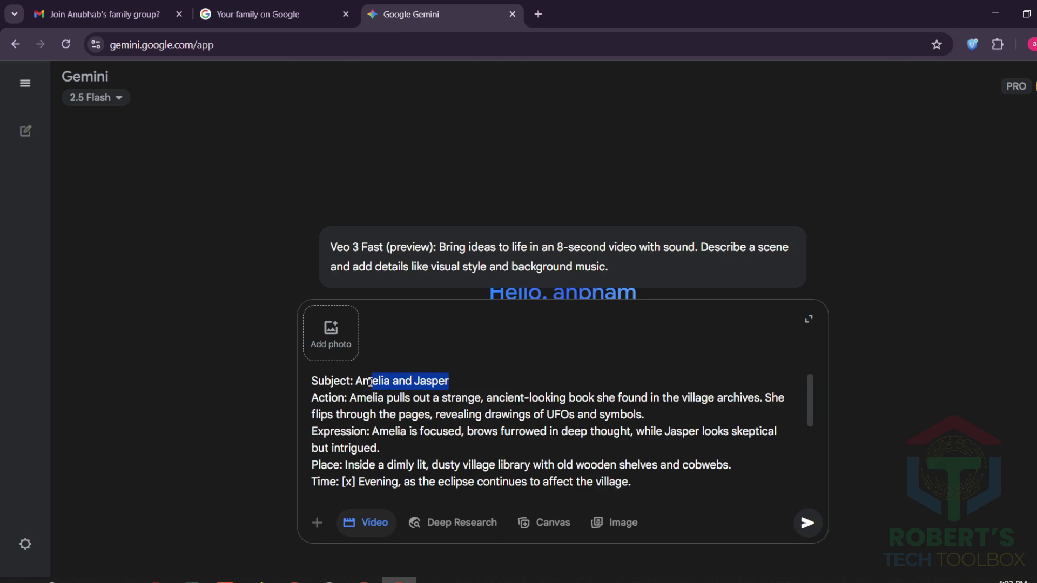
pyautogui.hotkey('ctrl', 'v')
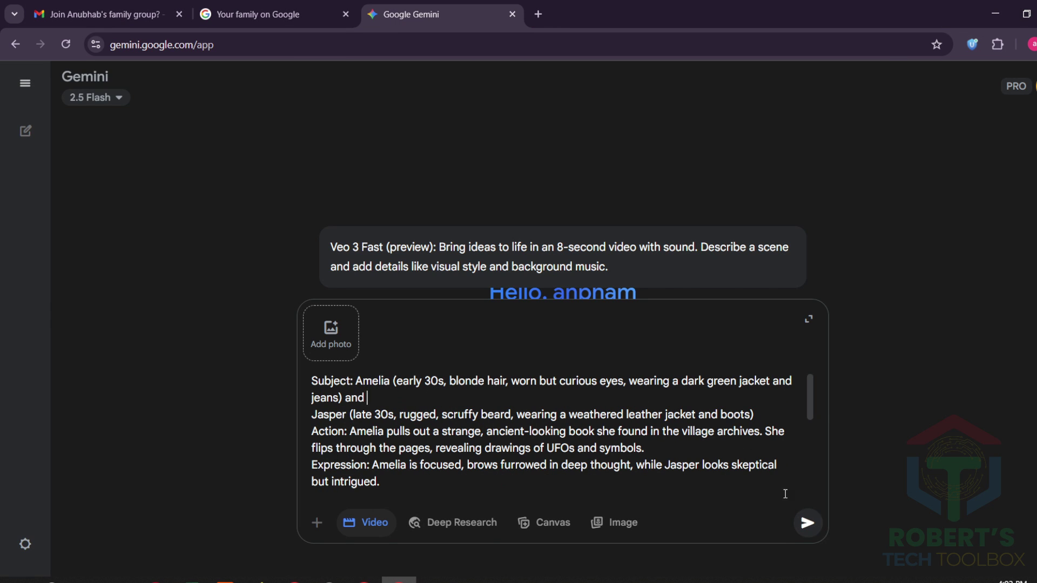
pyautogui.press('Return')
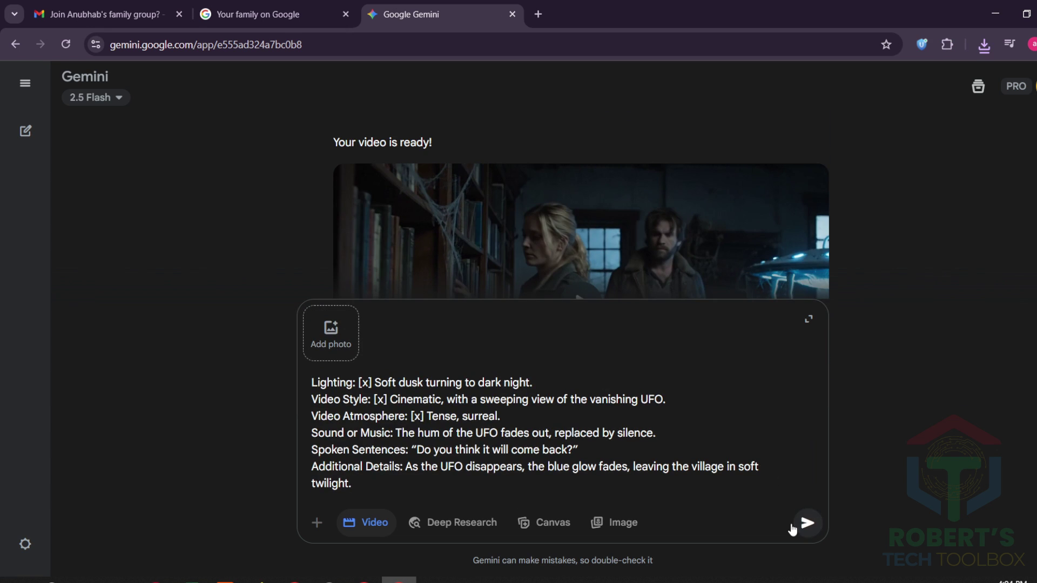
# - Generate the village-square scene clip using a snipped still of Amelia and Jasper as reference
pyautogui.click(793, 526)
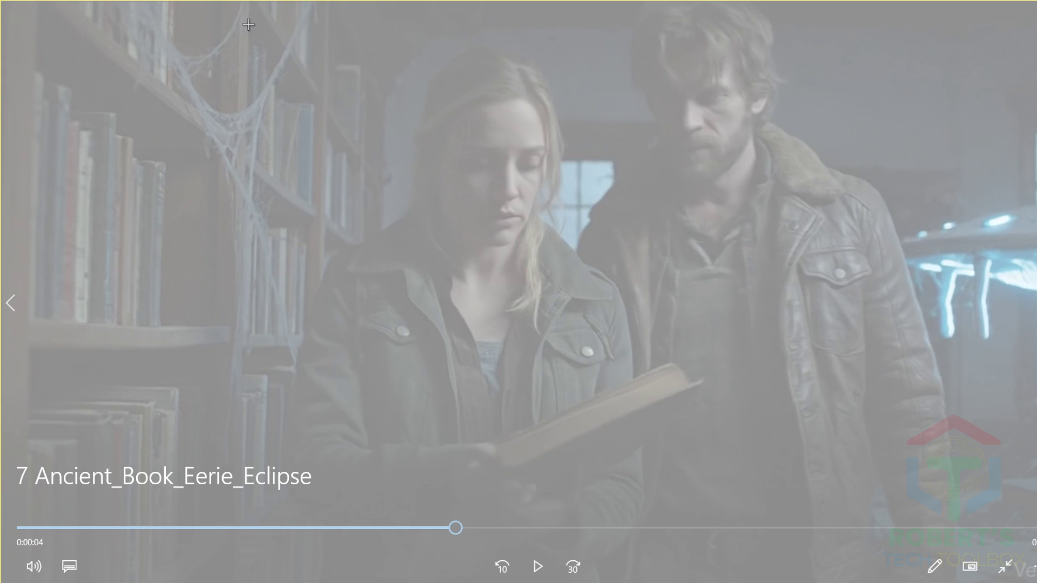
pyautogui.moveTo(221, 8); pyautogui.dragTo(977, 545)
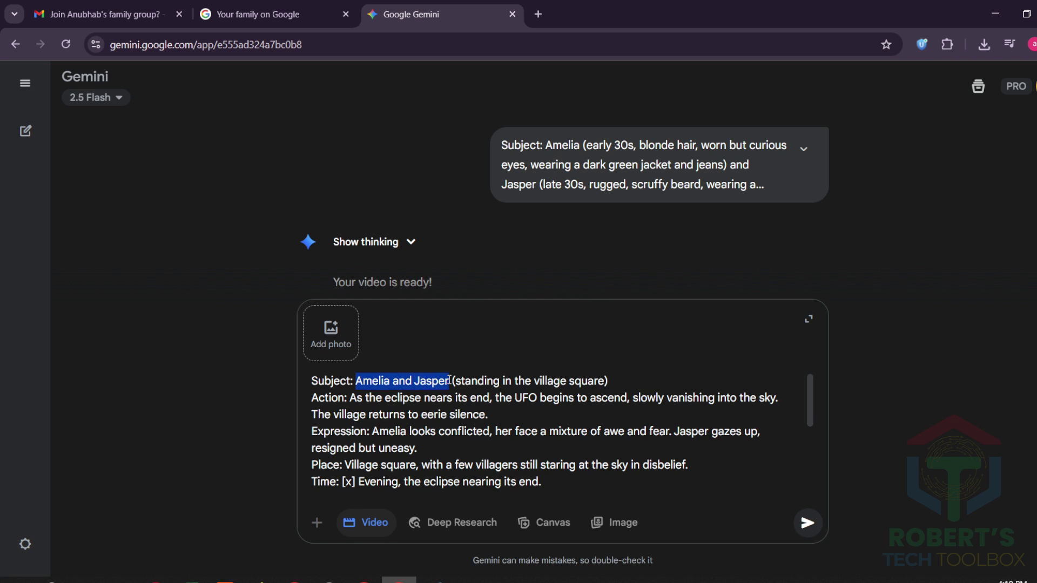
pyautogui.hotkey('ctrl', 'v')
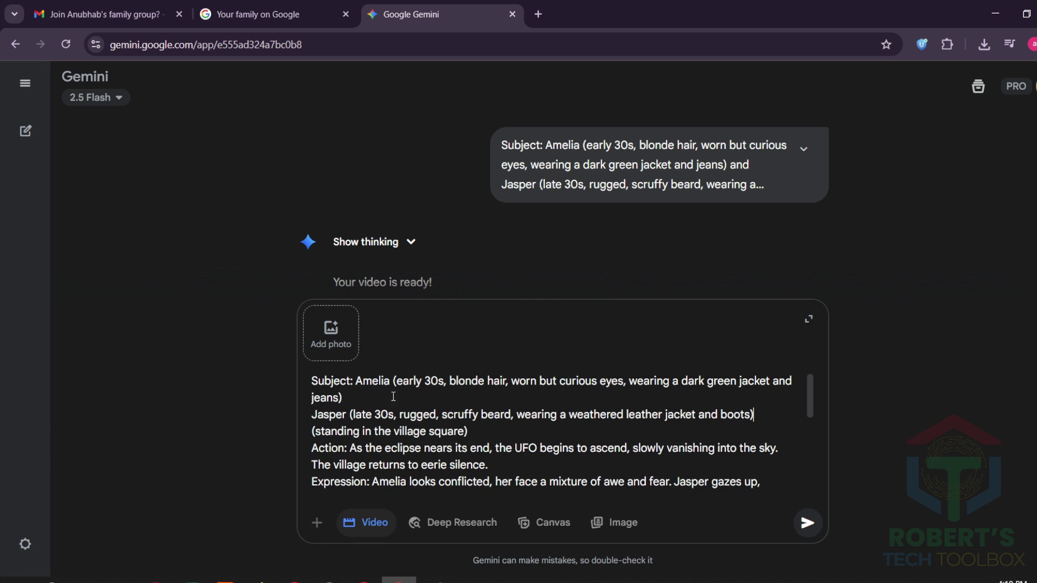
pyautogui.write('d')
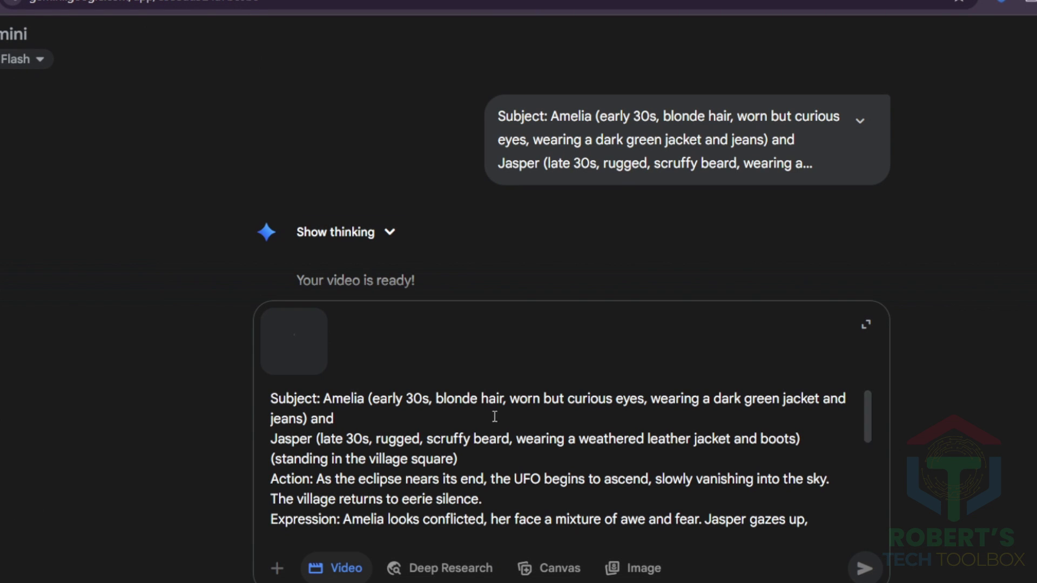
pyautogui.scroll(-5, 345, 470)
pyautogui.scroll(5, 829, 545)
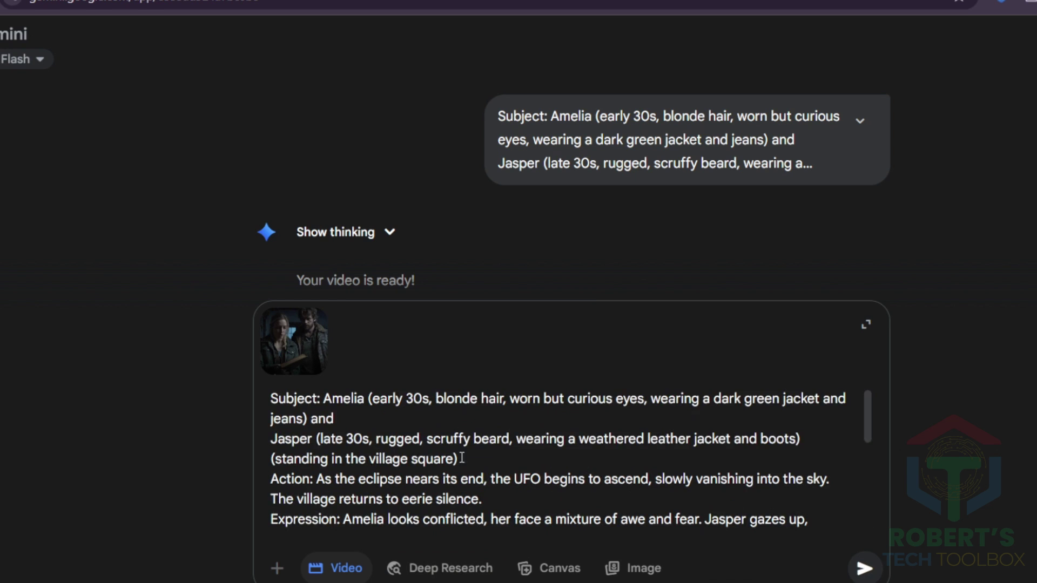
pyautogui.hotkey('ctrl', 'shift', 'Home')
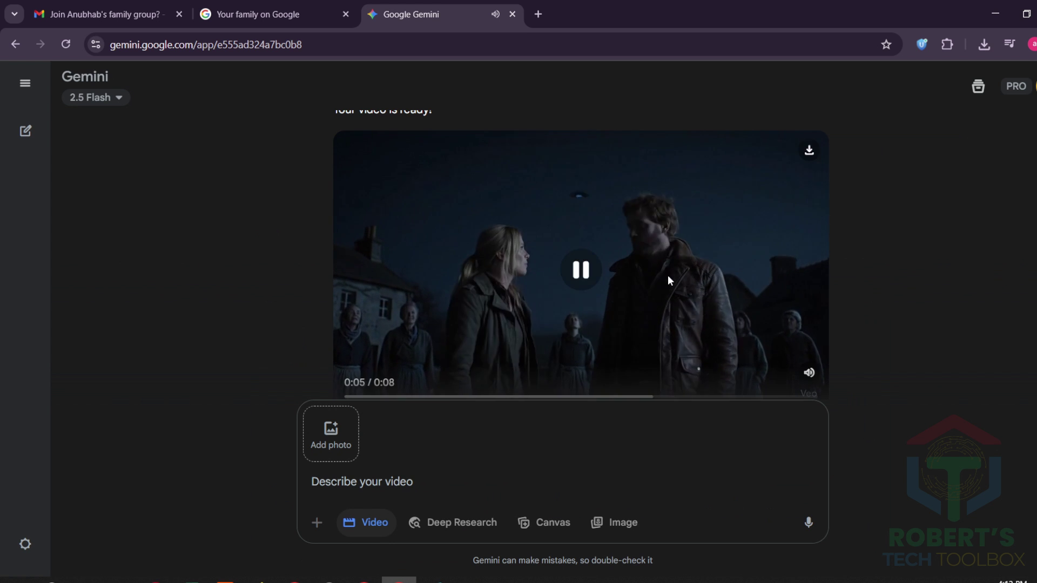
# - Scroll down the Gemini chat to review the later generated scene clips
pyautogui.scroll(-15, 668, 274)
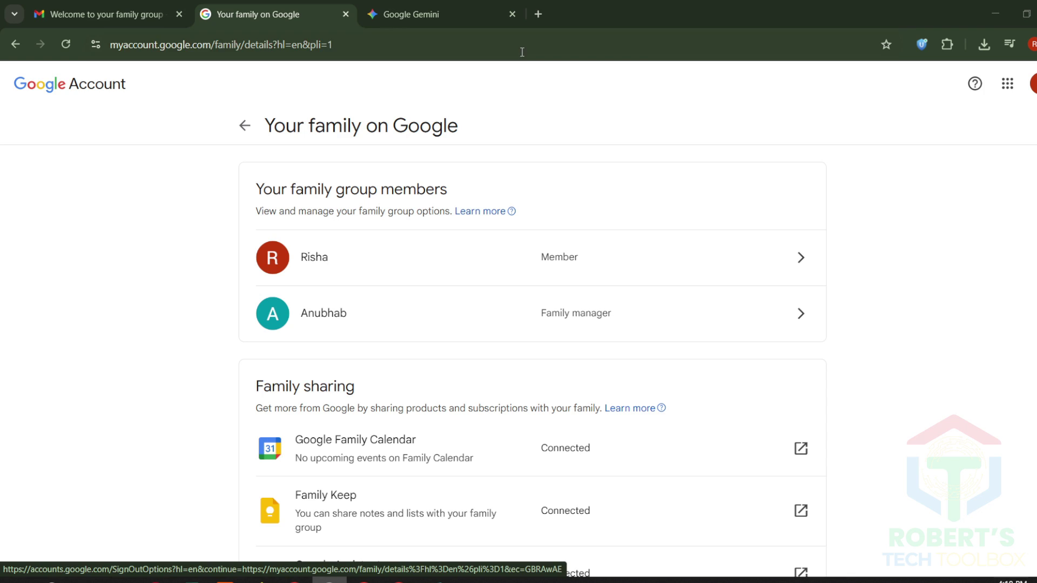
# - Check the signed-in Google account and open cloudskillsboost.google in a new tab
pyautogui.click(1032, 84)
pyautogui.click(537, 14)
pyautogui.write('cloudskillsboost.google')
pyautogui.press('Return')
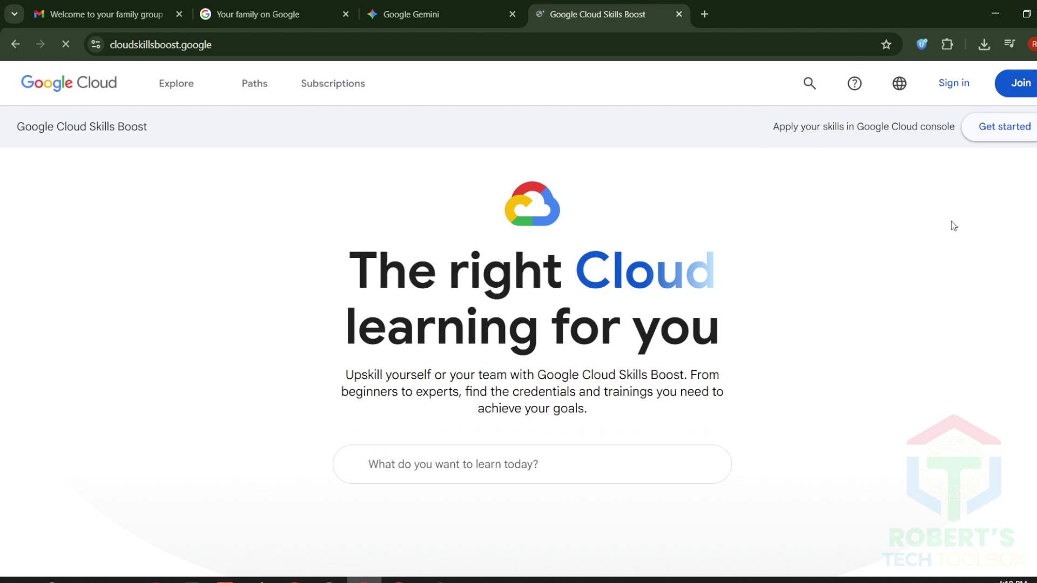
# - Start a Skills Boost account, enter birth day 1, and accept the terms of service
pyautogui.scroll(-15, 741, 377)
pyautogui.click(533, 378)
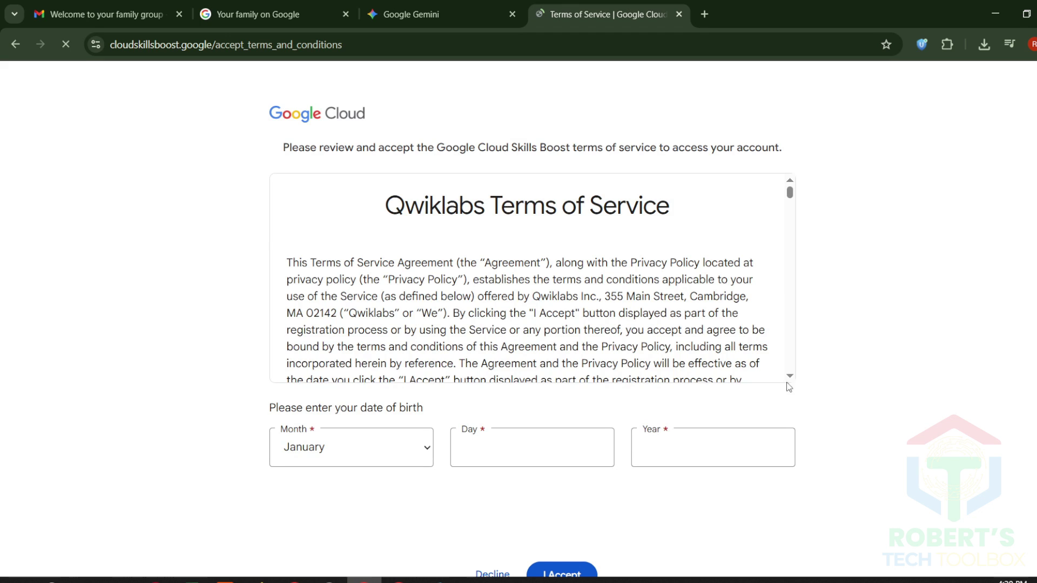
pyautogui.click(532, 447)
pyautogui.write('1')
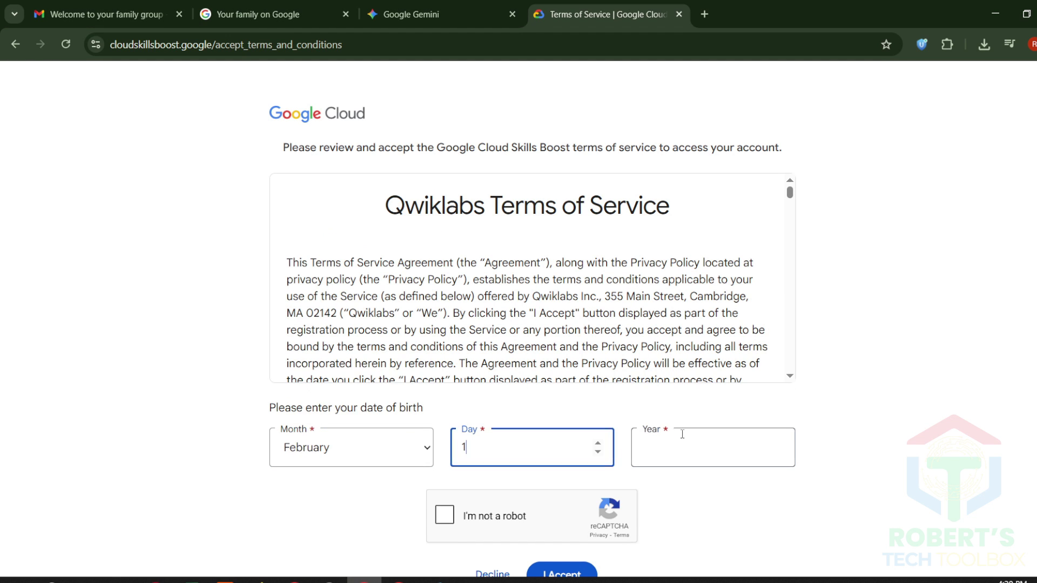
pyautogui.scroll(-1, 633, 480)
pyautogui.click(555, 502)
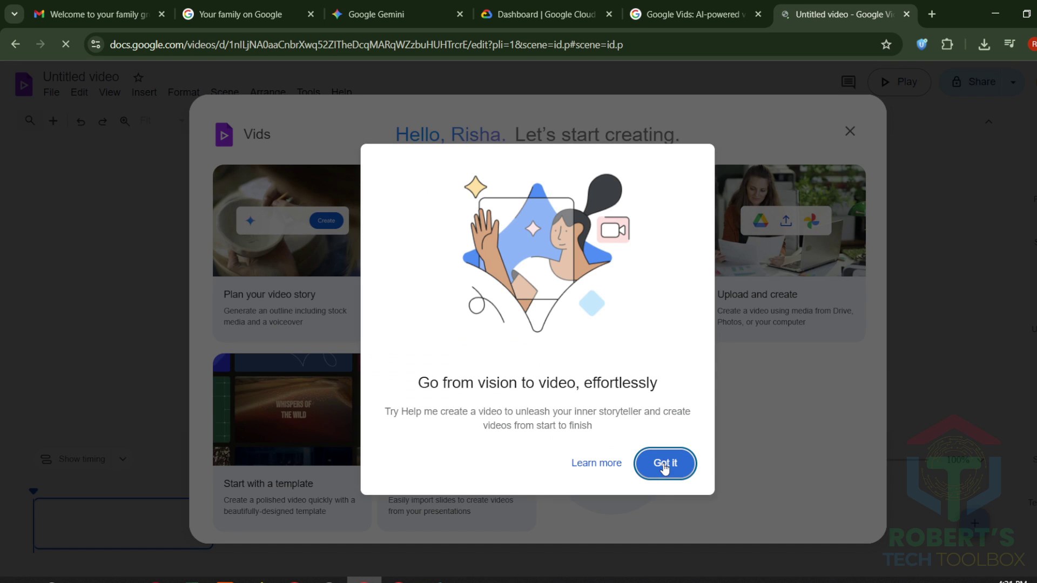
# - Dismiss the start dialogs for a blank video and pick Veo 3 (Preview) for the AI video clip
pyautogui.click(664, 464)
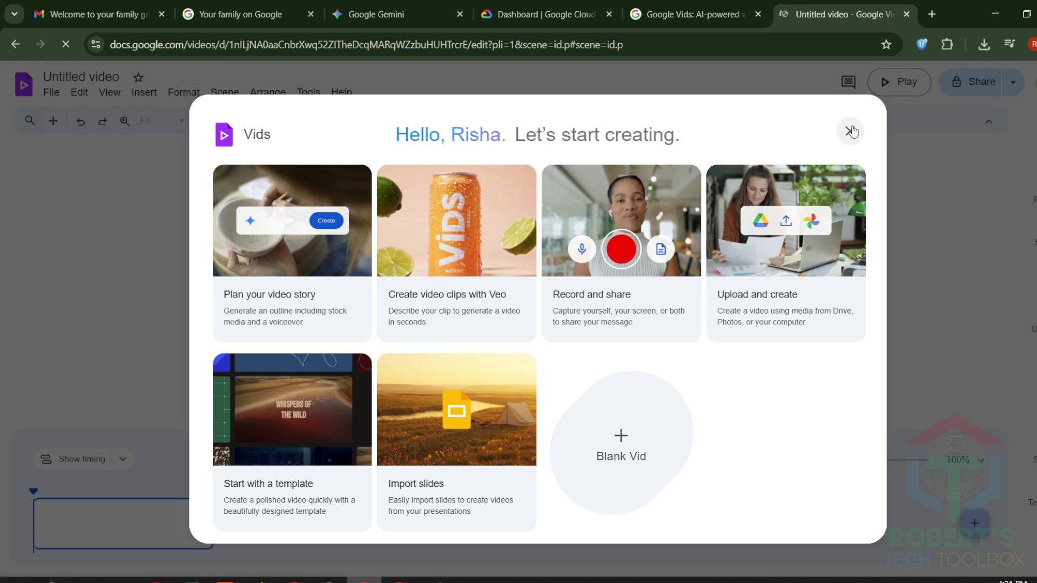
pyautogui.click(850, 131)
pyautogui.click(1032, 269)
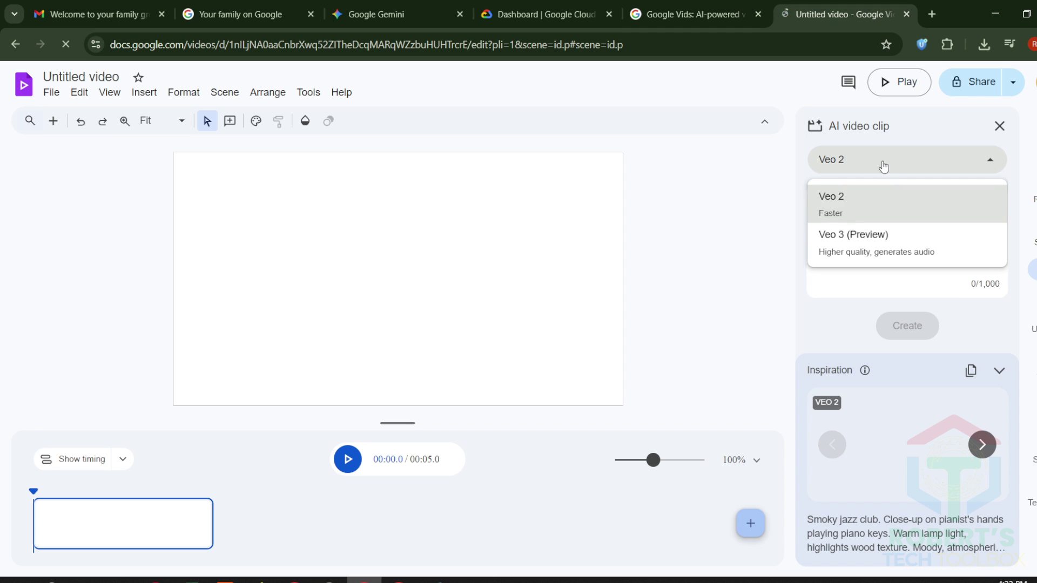
pyautogui.click(869, 233)
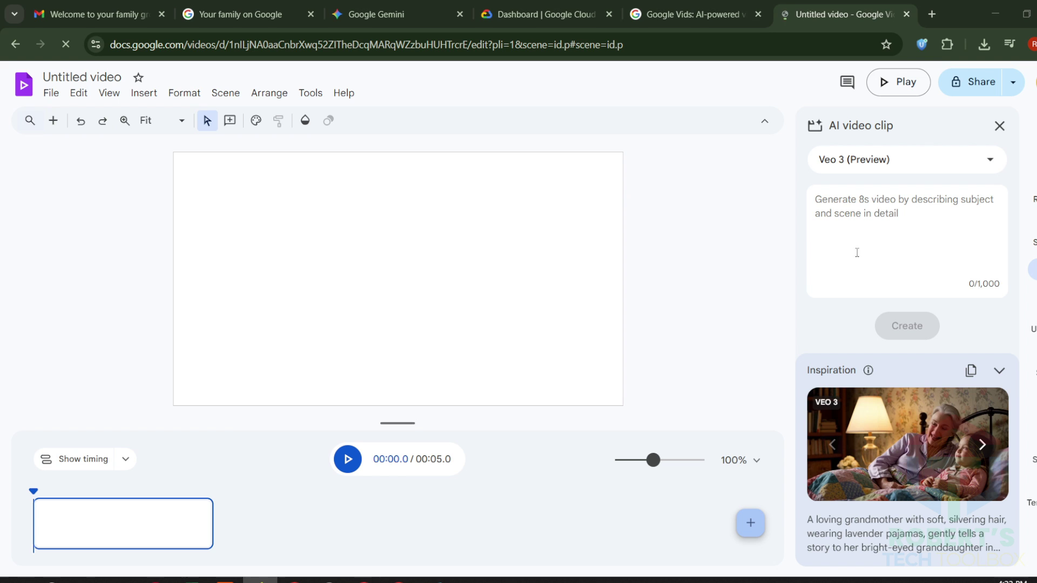
# - Generate the Inception-style suited operatives clip, retrying after the error
pyautogui.click(870, 212)
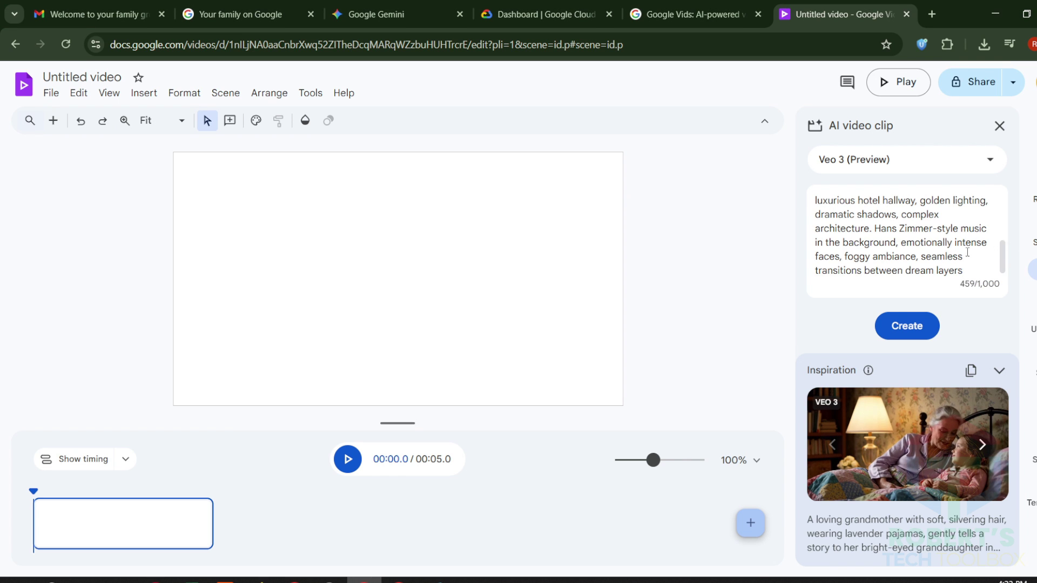
pyautogui.click(919, 328)
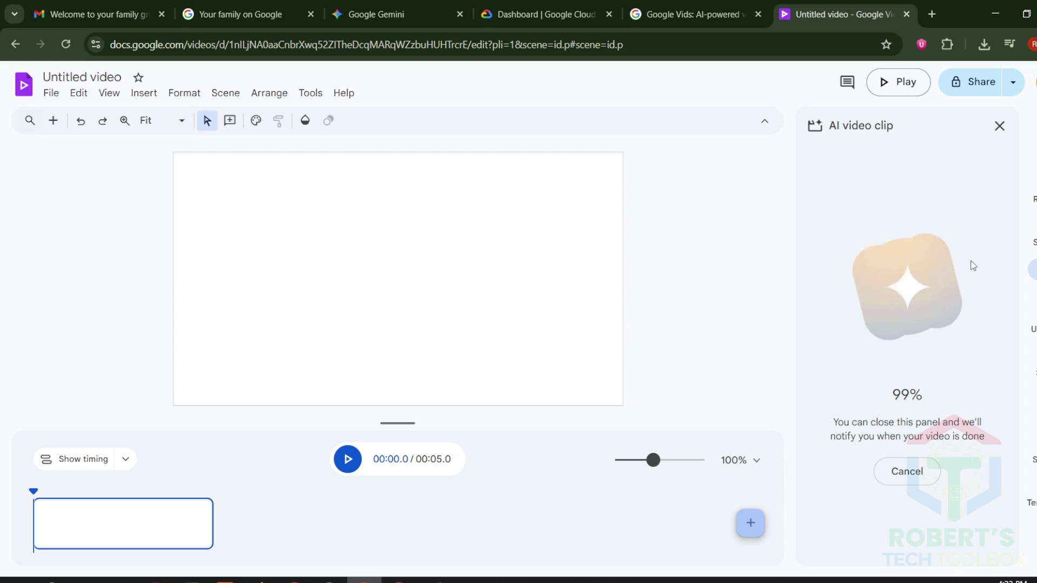
pyautogui.click(922, 46)
pyautogui.click(931, 334)
pyautogui.click(912, 348)
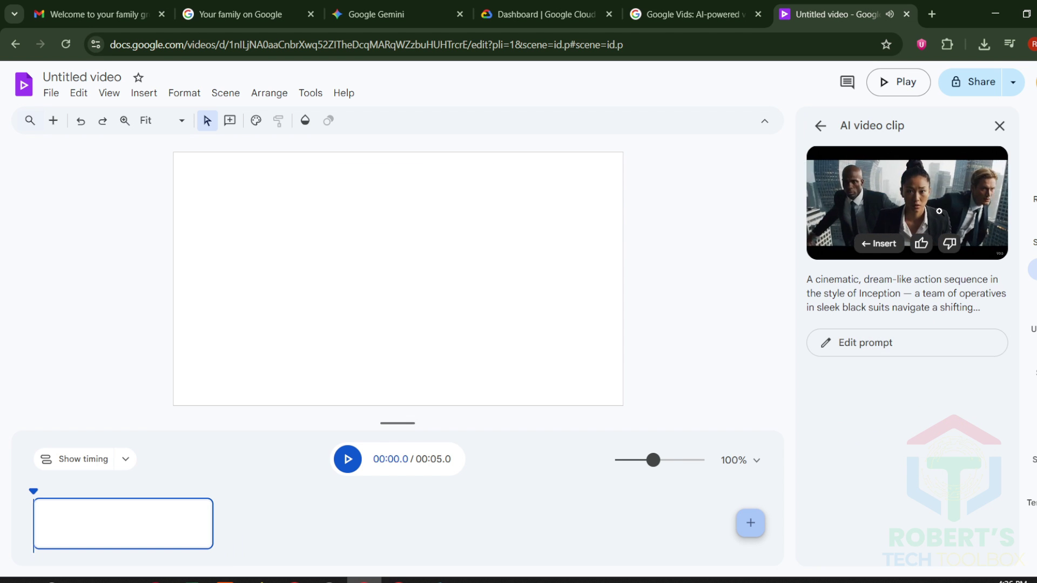
# - Insert the generated Inception clip into the video and play it from the start
pyautogui.click(939, 211)
pyautogui.click(478, 367)
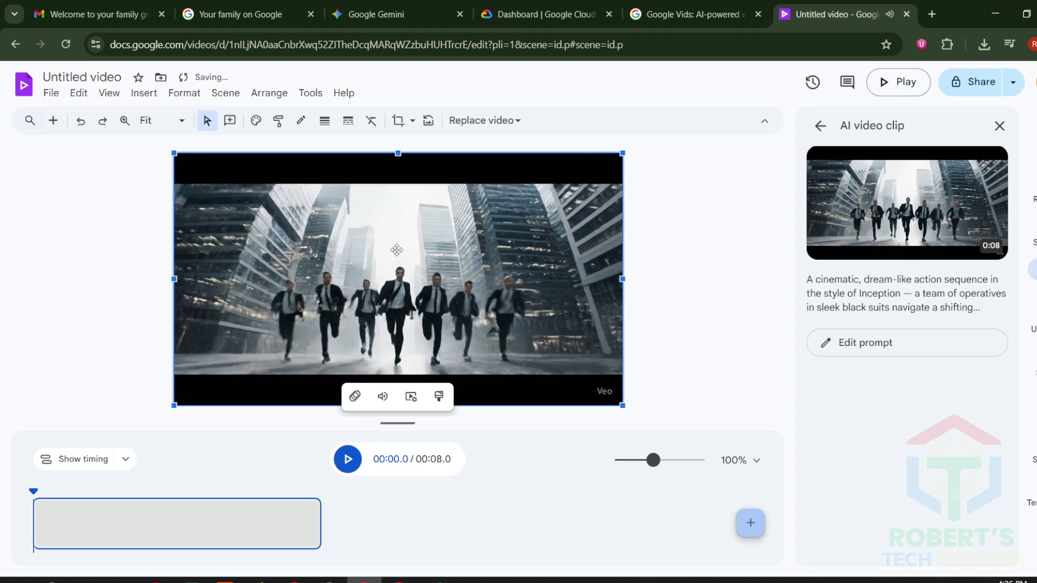
pyautogui.click(348, 463)
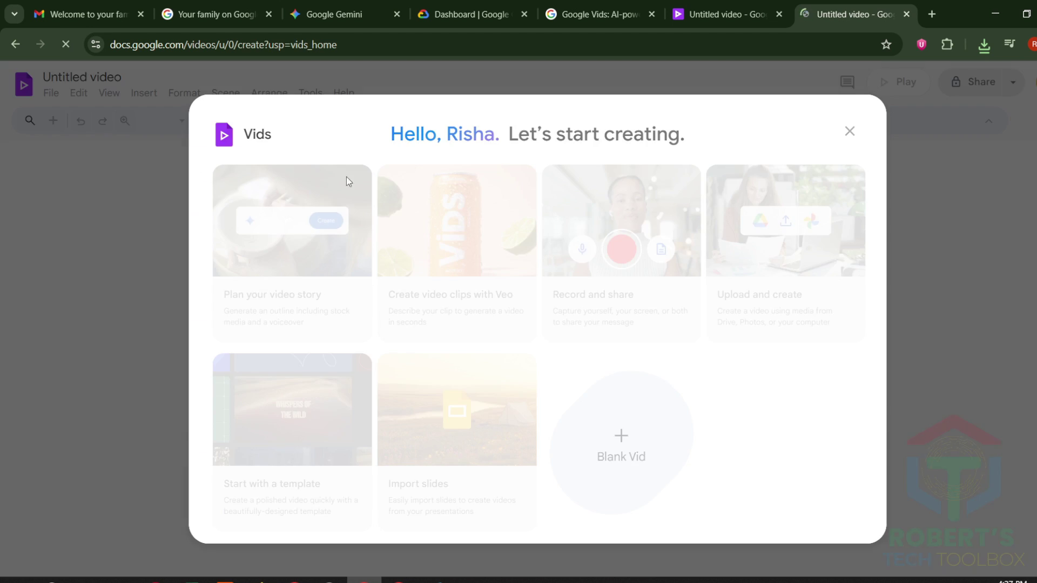
# - In a new blank video, generate and insert the Xavier's School battle clip from the pasted prompt
pyautogui.click(617, 439)
pyautogui.click(669, 474)
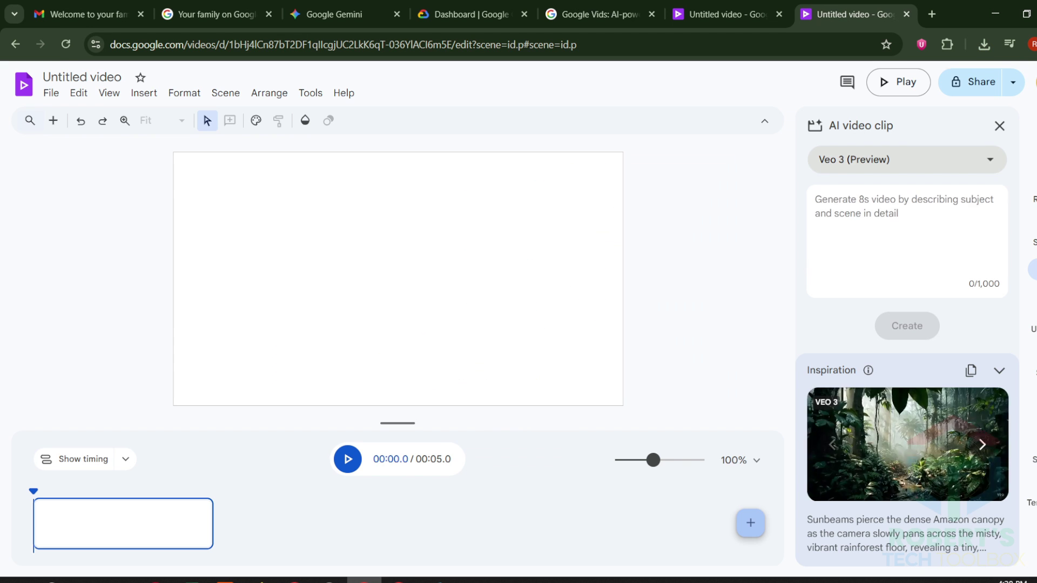
pyautogui.click(821, 201)
pyautogui.hotkey('ctrl', 'v')
pyautogui.click(912, 328)
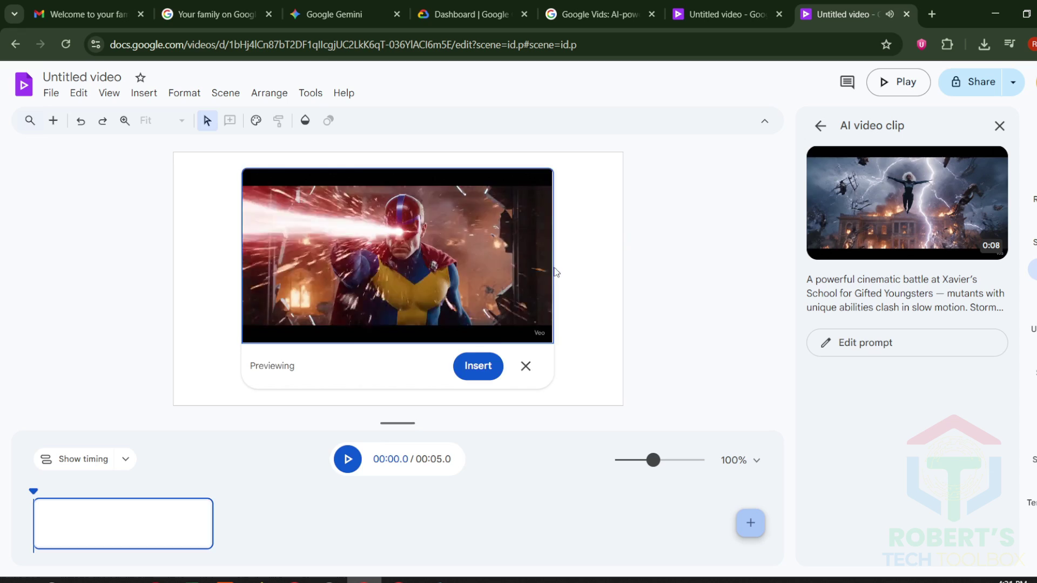
pyautogui.click(474, 362)
pyautogui.click(348, 459)
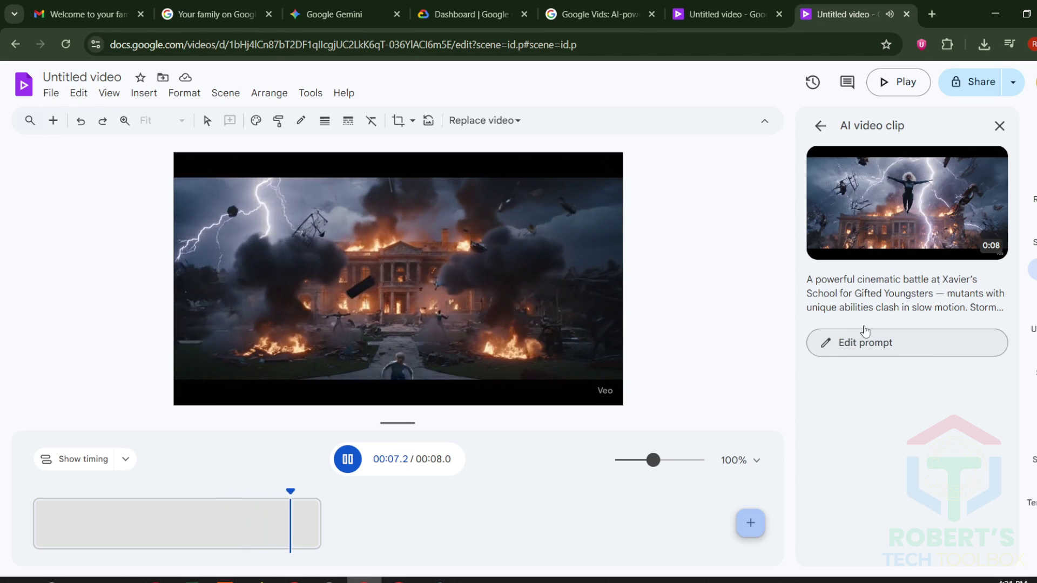
# - Generate another take of the battle clip and download it with Save video as
pyautogui.click(868, 349)
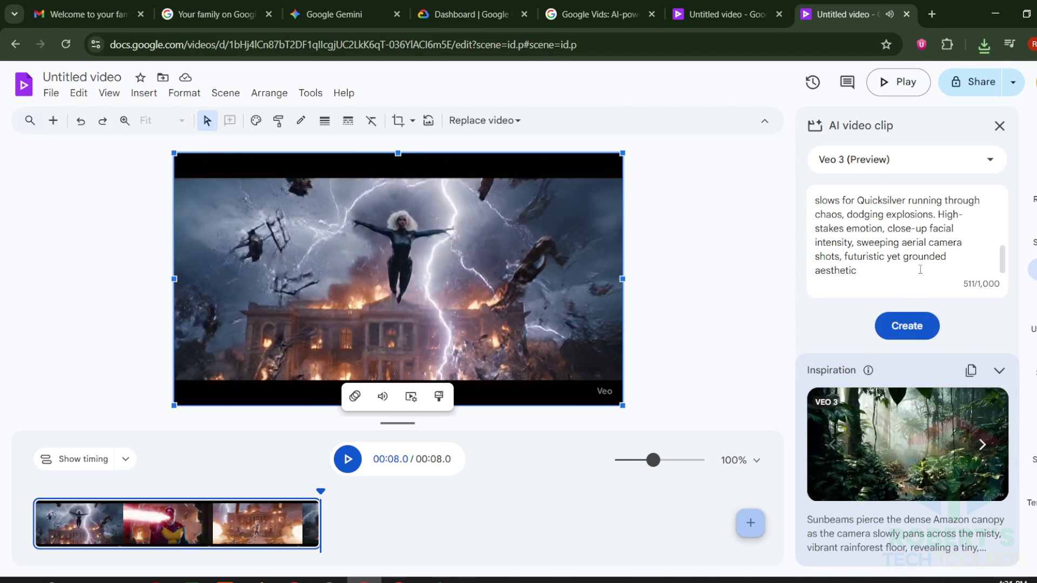
pyautogui.hotkey('ctrl', 'a')
pyautogui.click(907, 326)
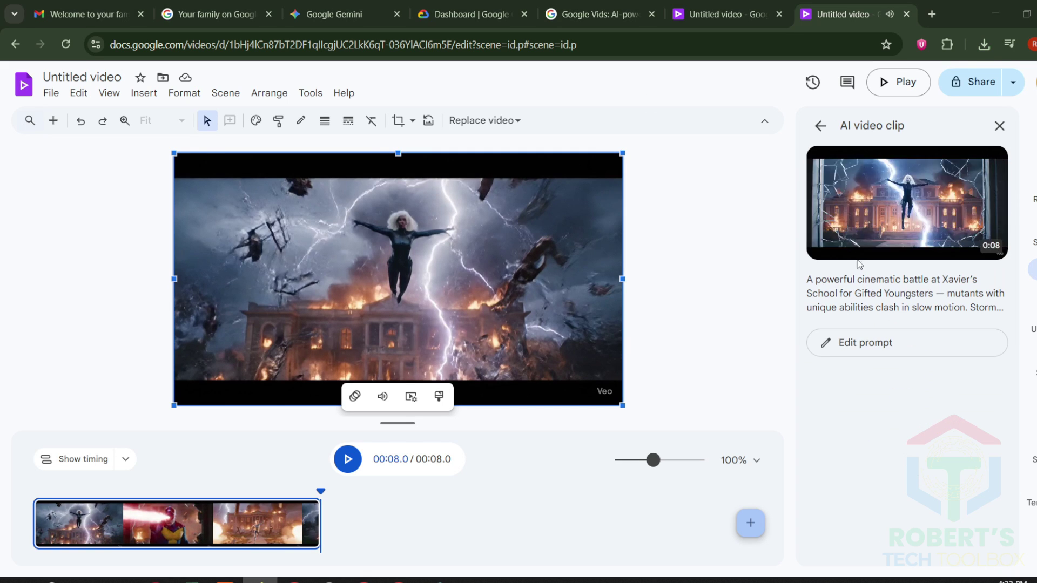
pyautogui.moveTo(901, 210)
pyautogui.rightClick(899, 191)
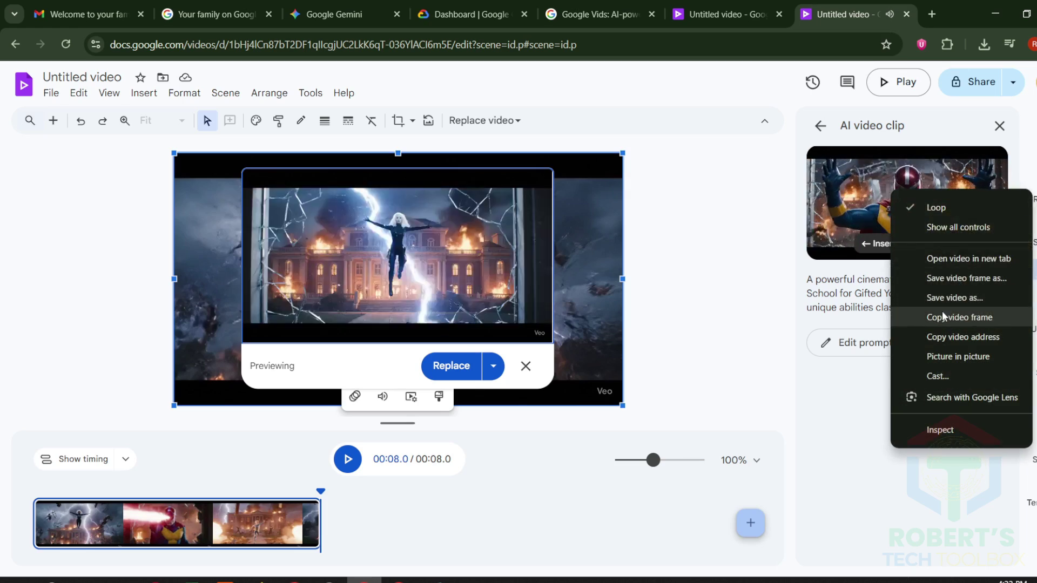
pyautogui.click(957, 298)
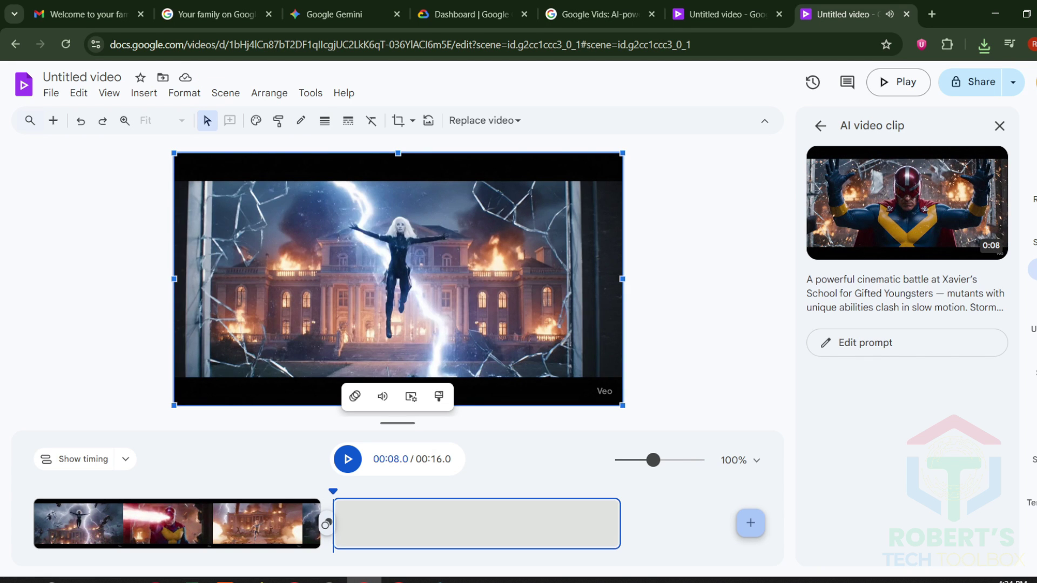
pyautogui.press('space')
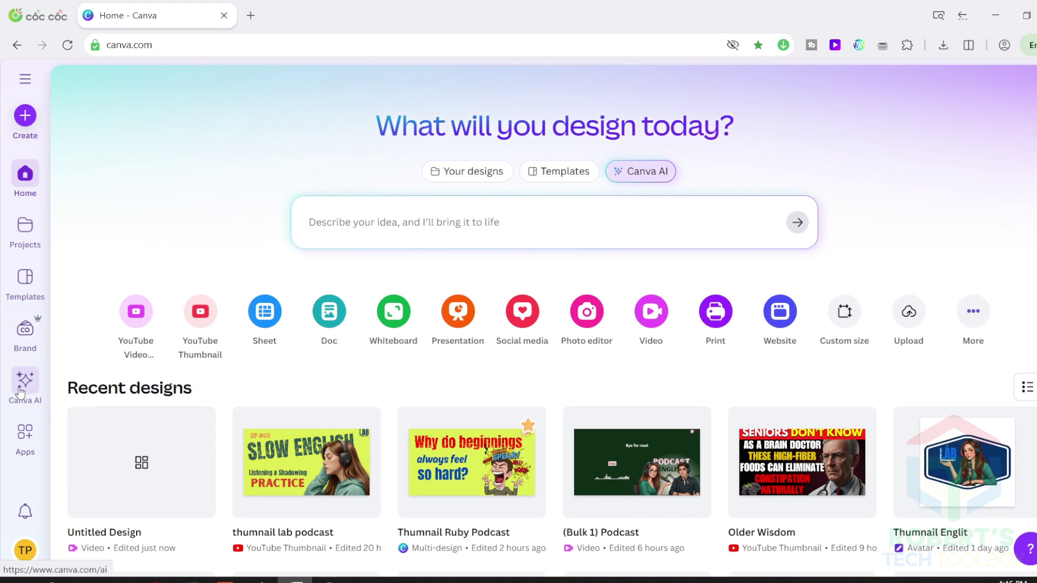
# - Request film ideas and then a scene script from ChatGPT using the prepared prompts
pyautogui.click(26, 387)
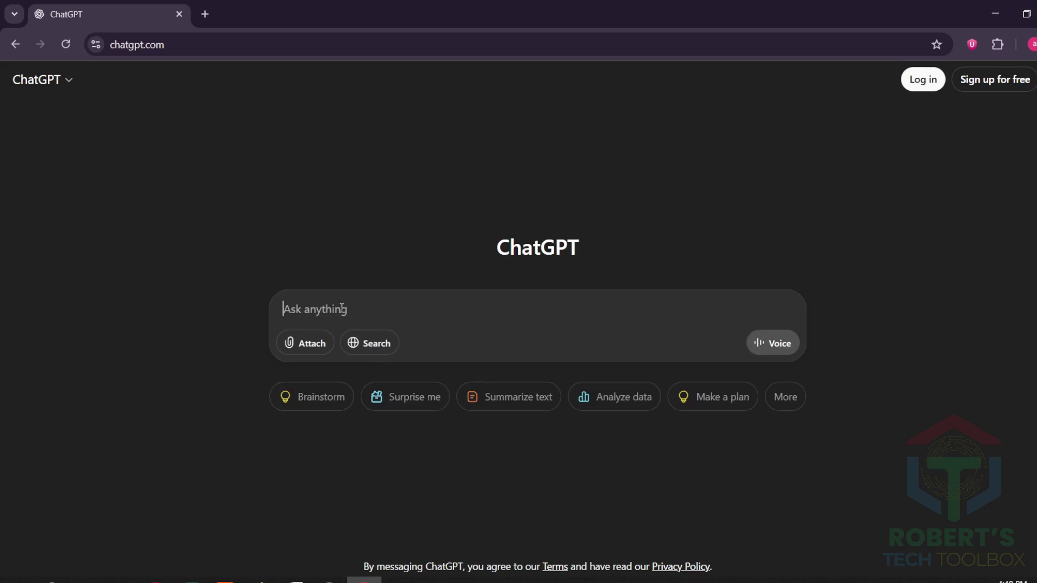
pyautogui.hotkey('ctrl', 'v')
pyautogui.moveTo(394, 326); pyautogui.dragTo(525, 326)
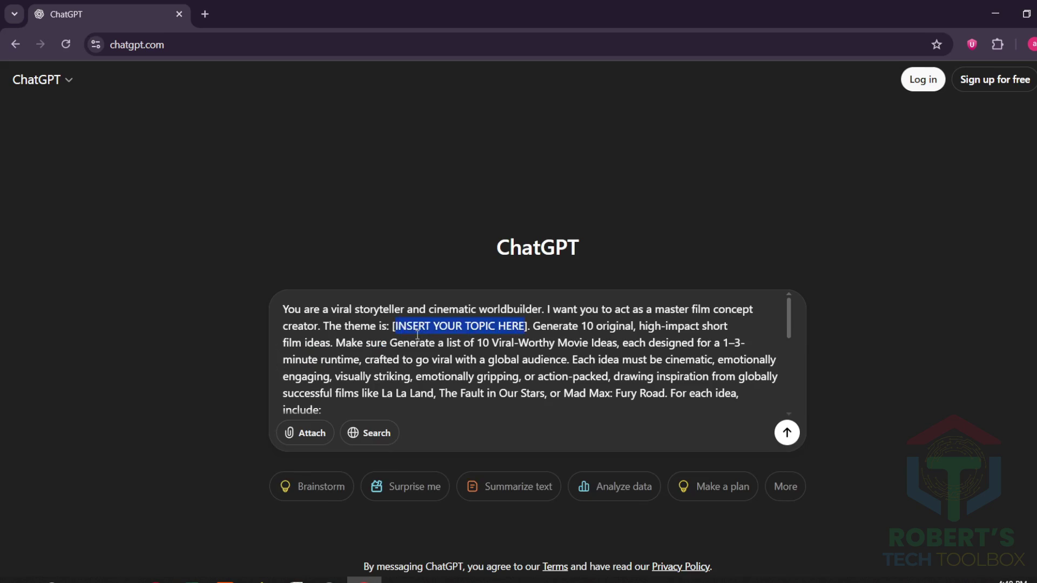
pyautogui.press('Return')
pyautogui.scroll(-10, 700, 299)
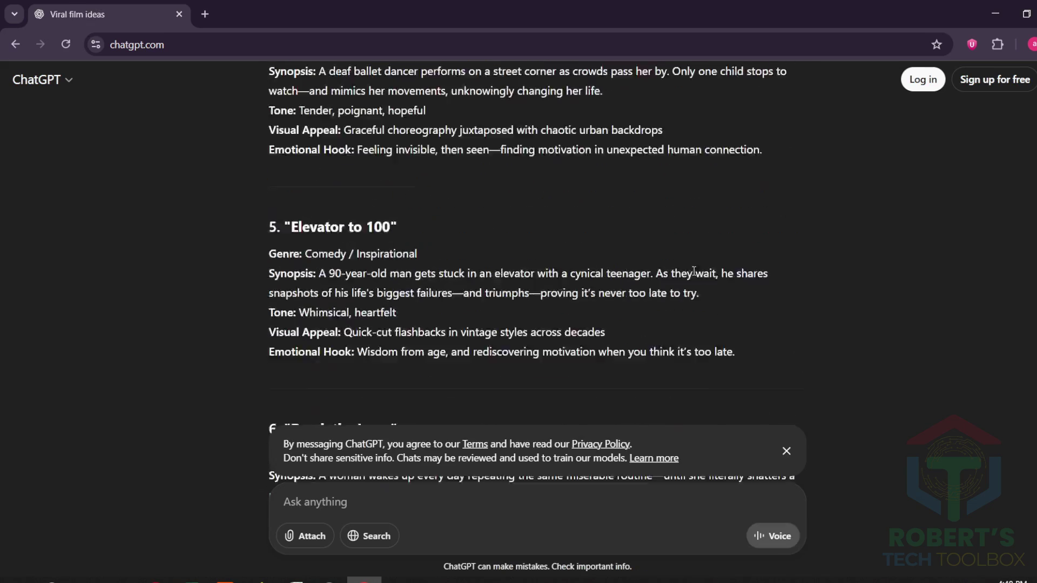
pyautogui.scroll(5, 597, 261)
pyautogui.hotkey('ctrl', 'v')
pyautogui.press('Return')
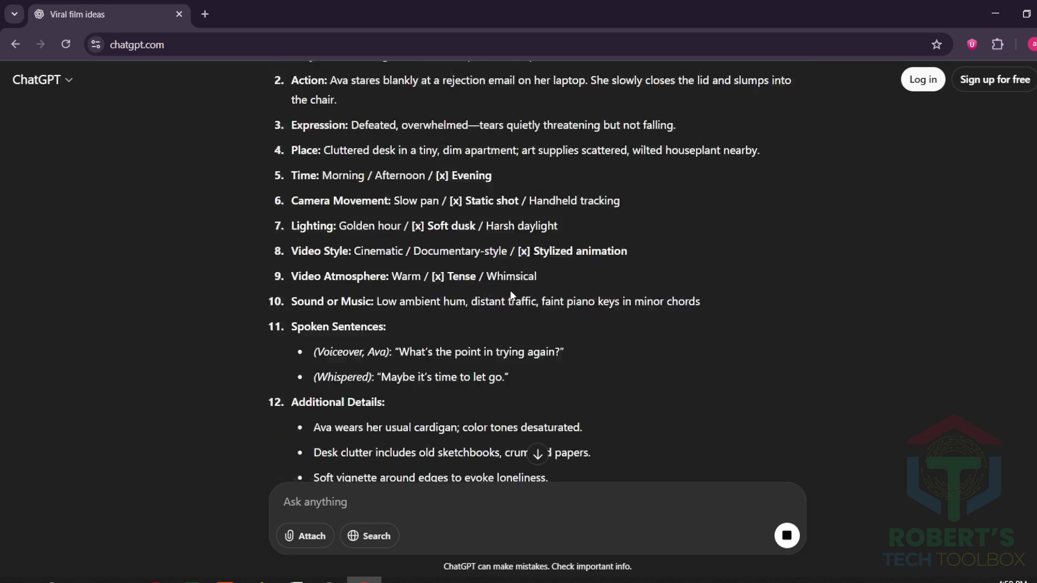
pyautogui.scroll(-10, 740, 283)
pyautogui.scroll(10, 741, 283)
# - Copy the Scene 1 script from ChatGPT into the Canva AI prompt
pyautogui.moveTo(324, 261); pyautogui.dragTo(468, 304)
pyautogui.rightClick(468, 304)
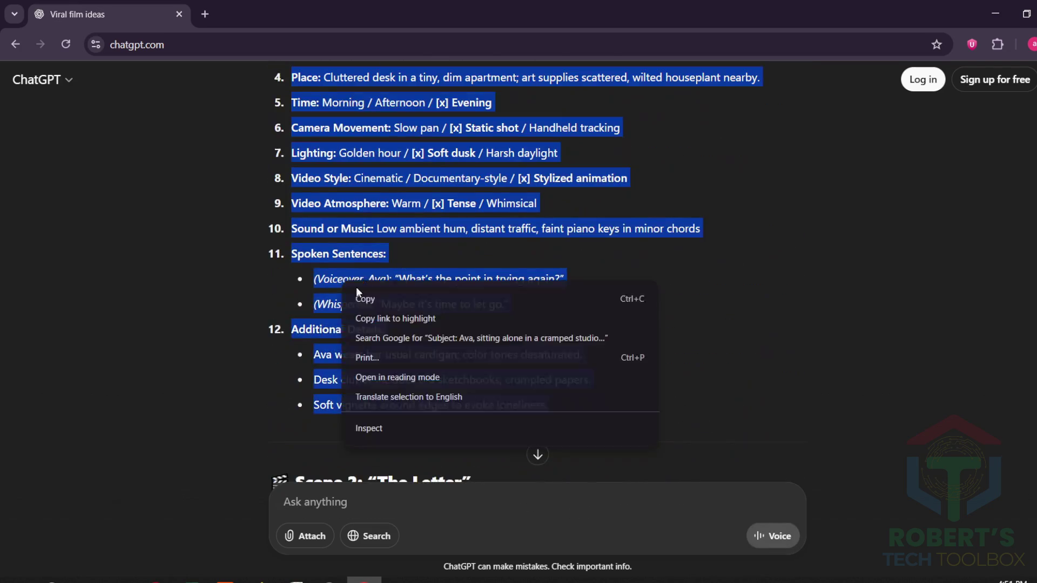
pyautogui.click(460, 296)
pyautogui.scroll(3, 460, 266)
pyautogui.click(329, 576)
pyautogui.hotkey('ctrl', 'v')
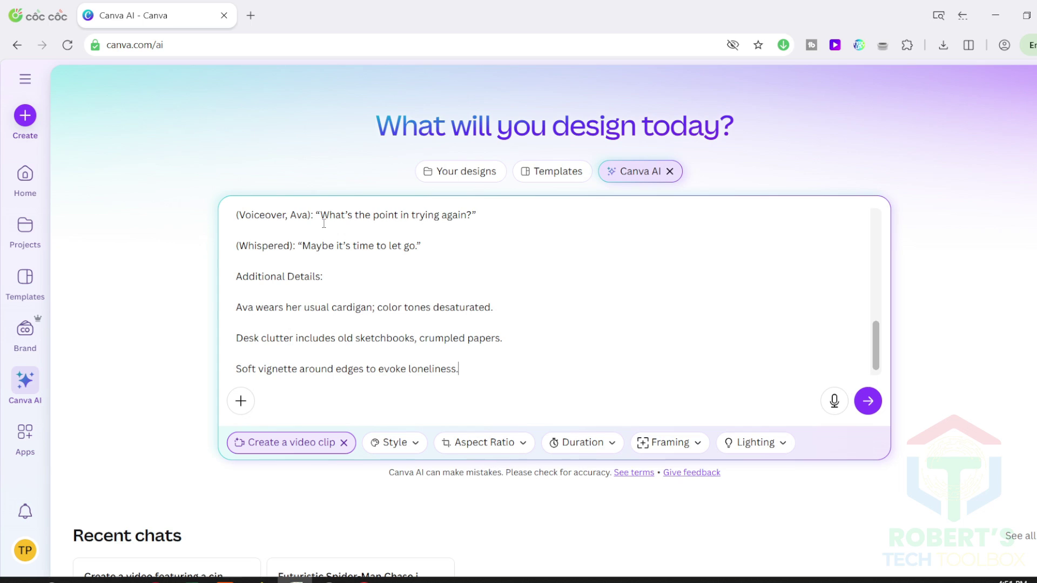
# - Add Ava's appearance and clothing description to the prompt and send it
pyautogui.click(365, 579)
pyautogui.moveTo(335, 191); pyautogui.dragTo(780, 227)
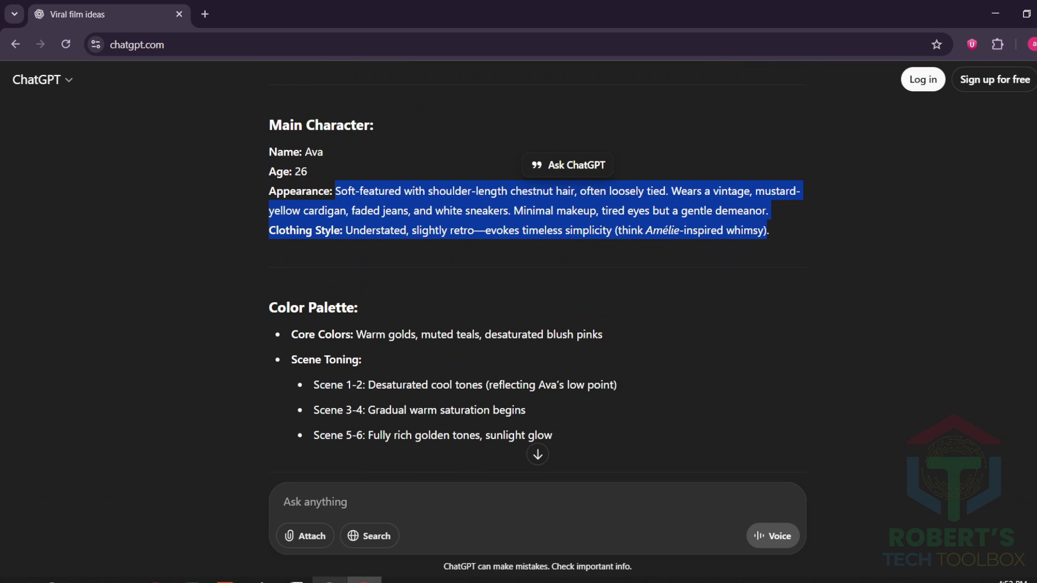
pyautogui.click(328, 577)
pyautogui.click(298, 223)
pyautogui.write('Soft-featured with shoulder-length chestnut hair, often loosely tied. Wears a vintage, mustard-yellow cardigan, faded jeans, and white sneakers. Minimal makeup, tired eyes but a gentle demeanor. Clothing Style: Understated, slightly retro—evokes timeless simplicity (think literary-inspired whimsy)')
pyautogui.press('Return')
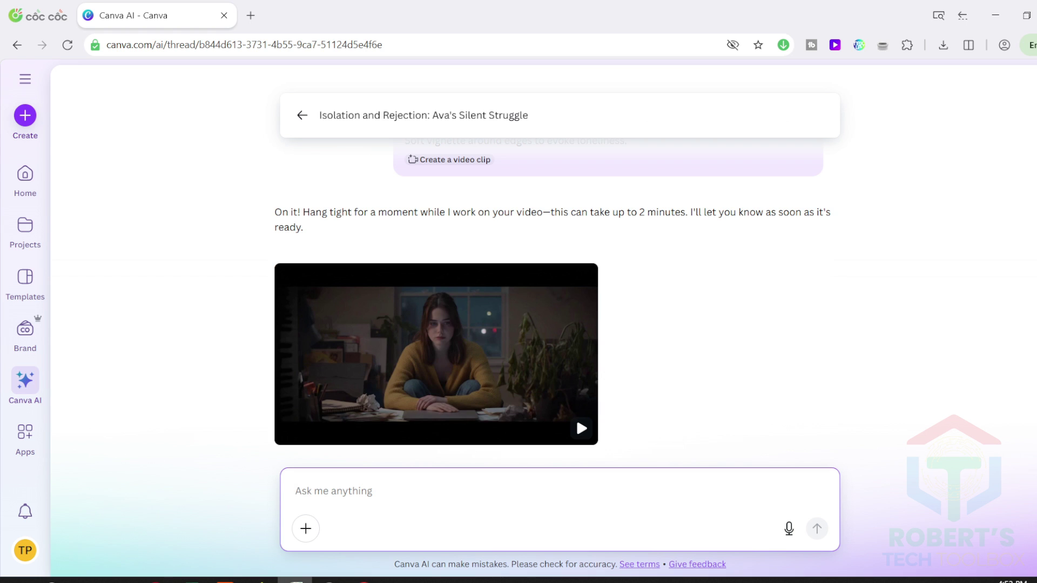
# - Show the generated video clip in the large preview panel
pyautogui.click(588, 426)
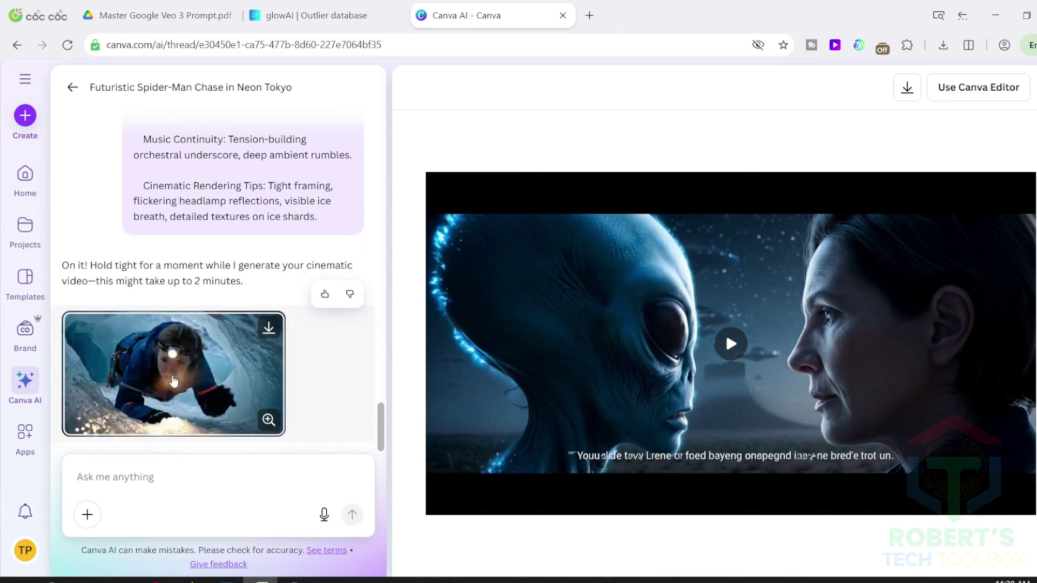
# - Play the ice-cave clip in the preview panel with sound
pyautogui.click(173, 372)
pyautogui.click(877, 378)
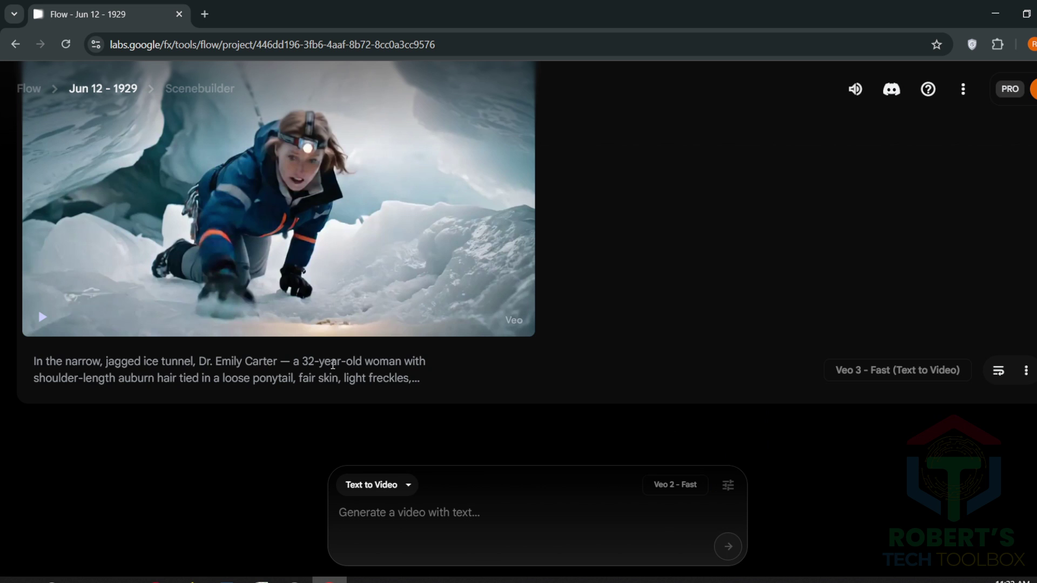
pyautogui.scroll(1, 337, 298)
pyautogui.click(337, 303)
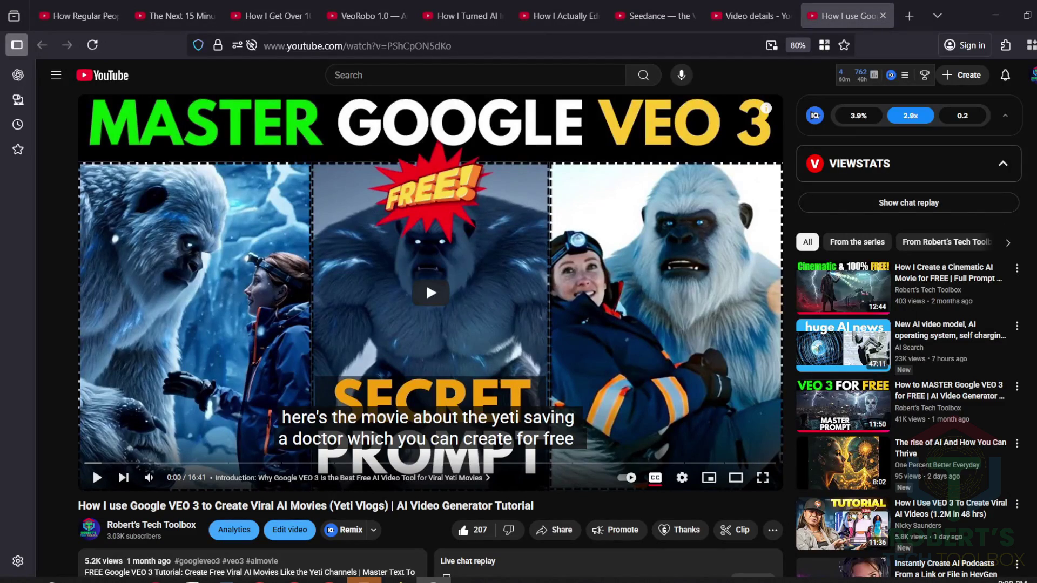
# - Expand the YouTube tutorial's description and scroll through its links and chapters
pyautogui.scroll(-1, 423, 536)
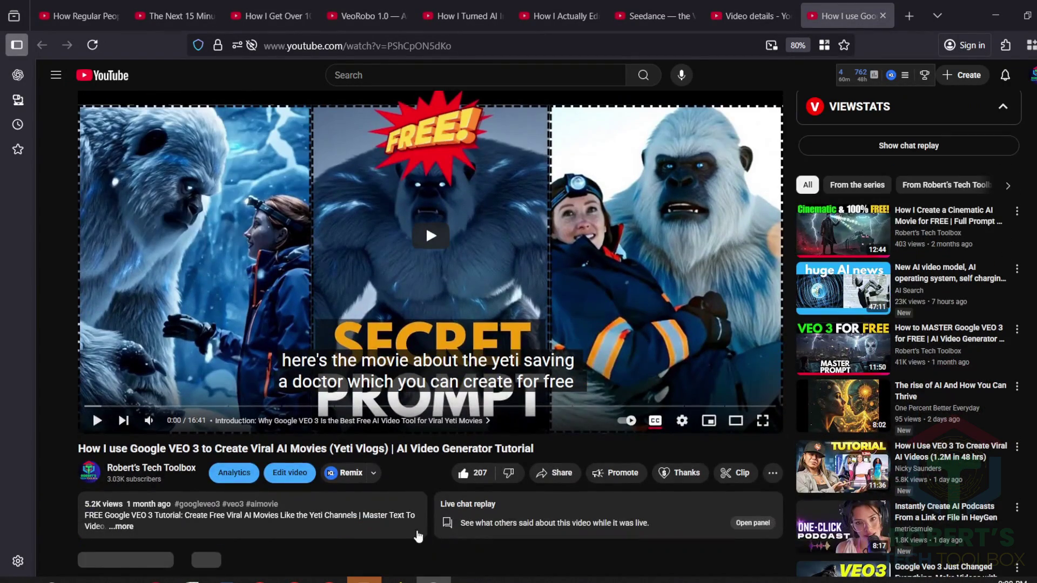
pyautogui.click(123, 527)
pyautogui.scroll(-6, 448, 523)
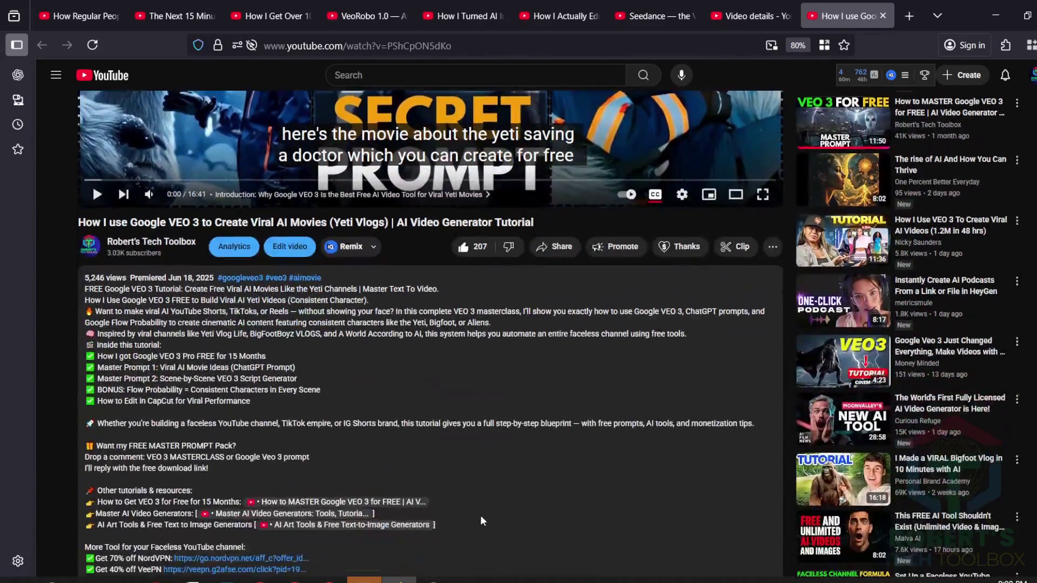
pyautogui.scroll(-2, 479, 521)
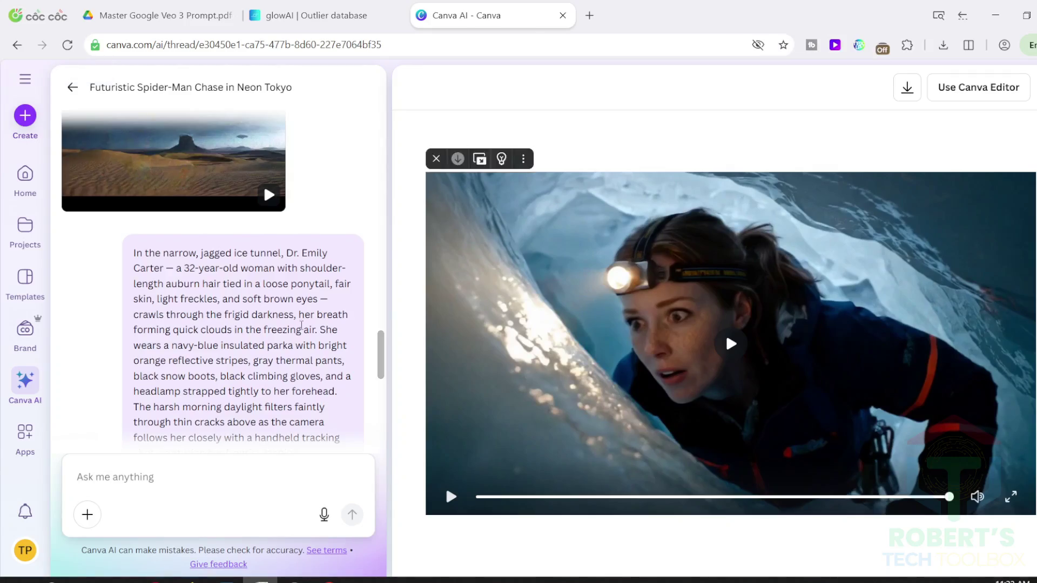
pyautogui.scroll(-10, 301, 325)
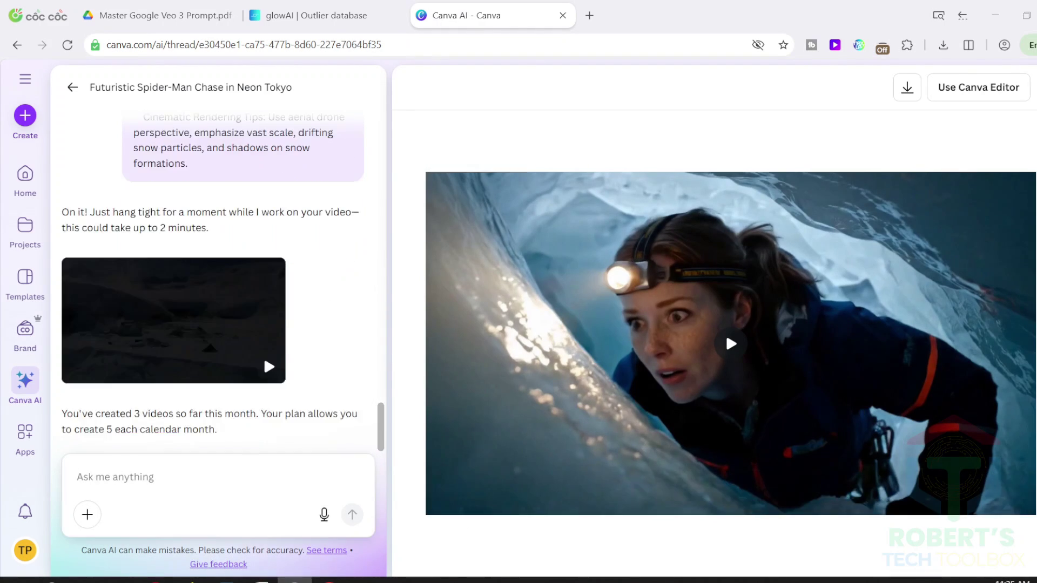
# - Preview the frost-covered cave clip, then the Yeti clip, in the large player
pyautogui.click(203, 361)
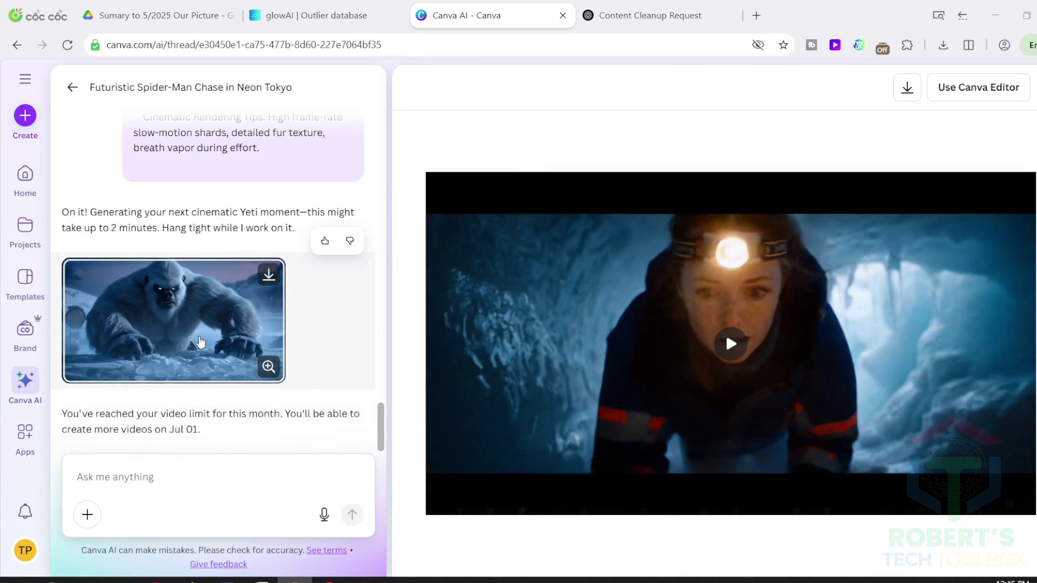
pyautogui.click(200, 342)
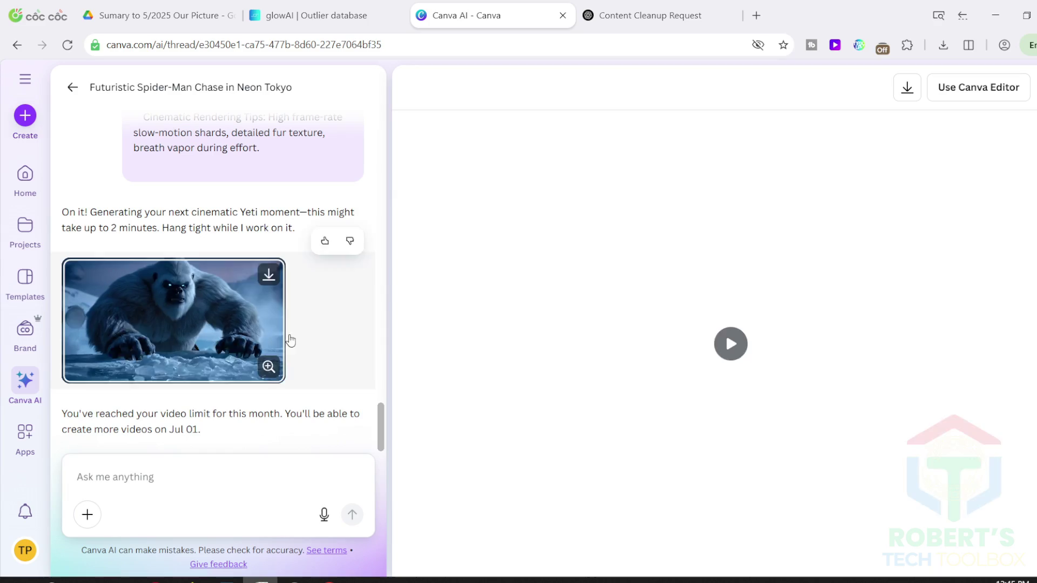